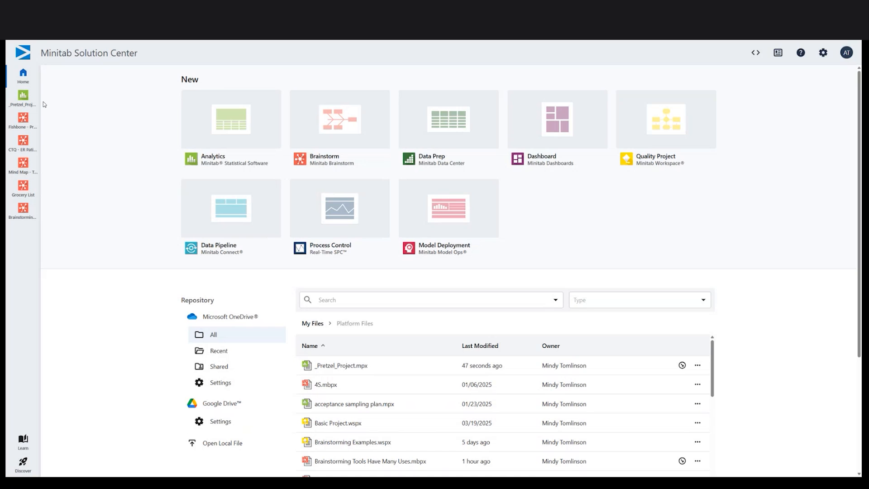
# Open the _Pretzel_Project analysis and review its gelatinization temperature histogram and its heatmap of mixing speed and bake modes.
pyautogui.click(18, 101)
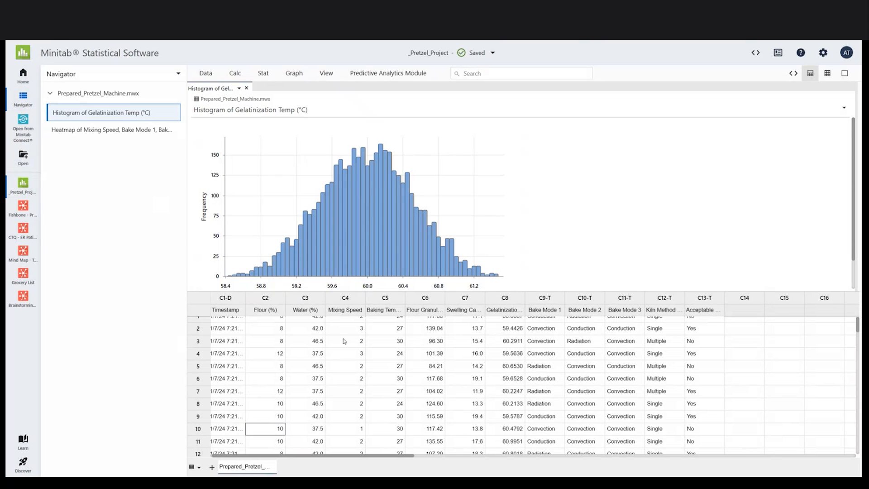
pyautogui.moveTo(355, 291); pyautogui.dragTo(357, 338)
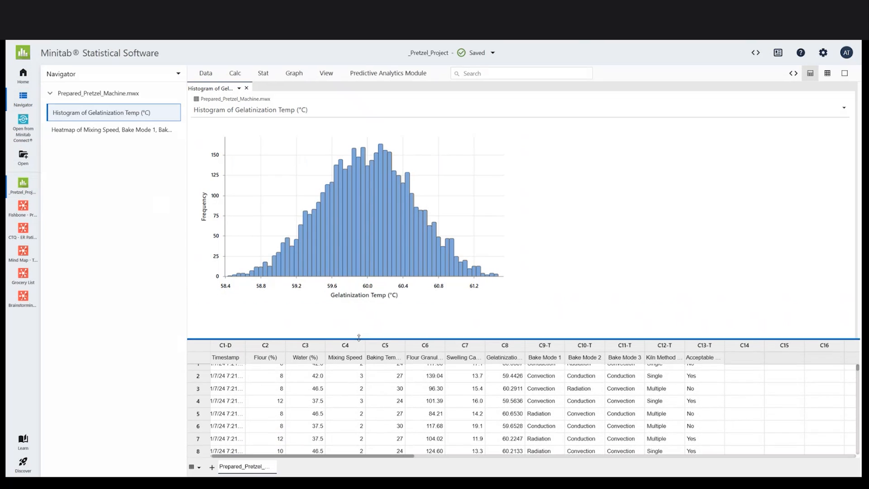
pyautogui.moveTo(400, 251)
pyautogui.click(307, 226)
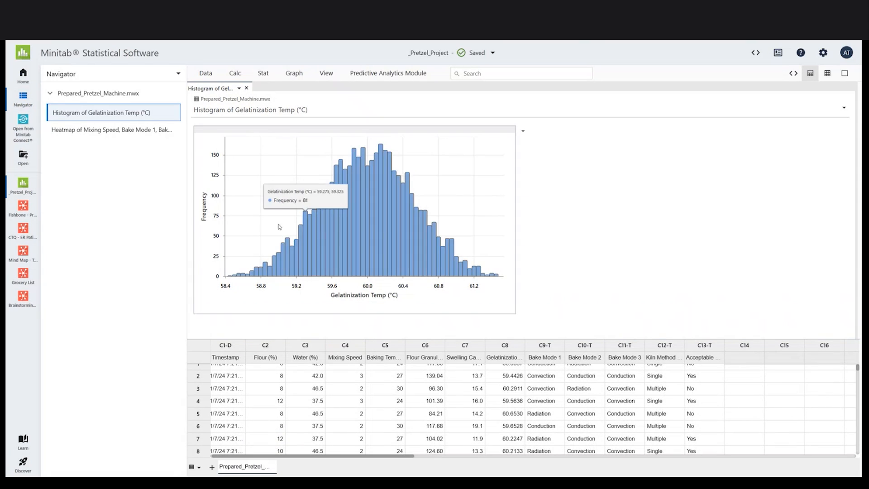
pyautogui.click(122, 131)
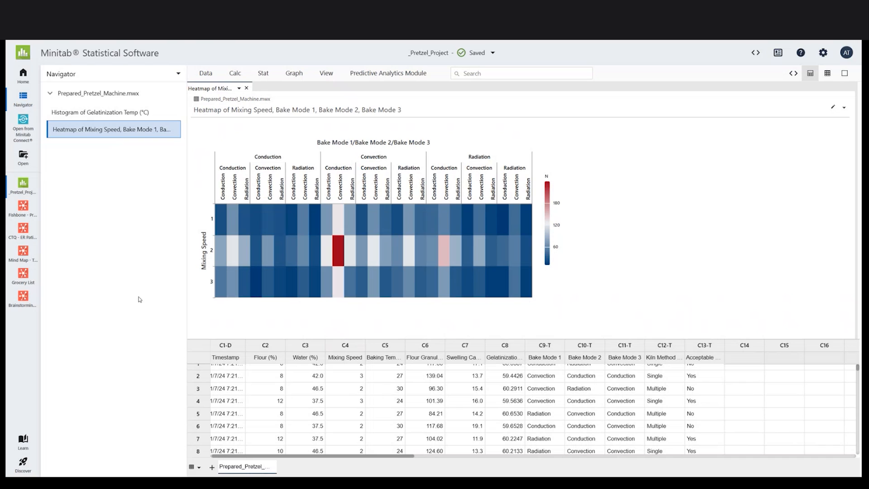
# Review the Google Drive and OneDrive repository settings from the home page, ending on the list of all OneDrive files.
pyautogui.click(19, 77)
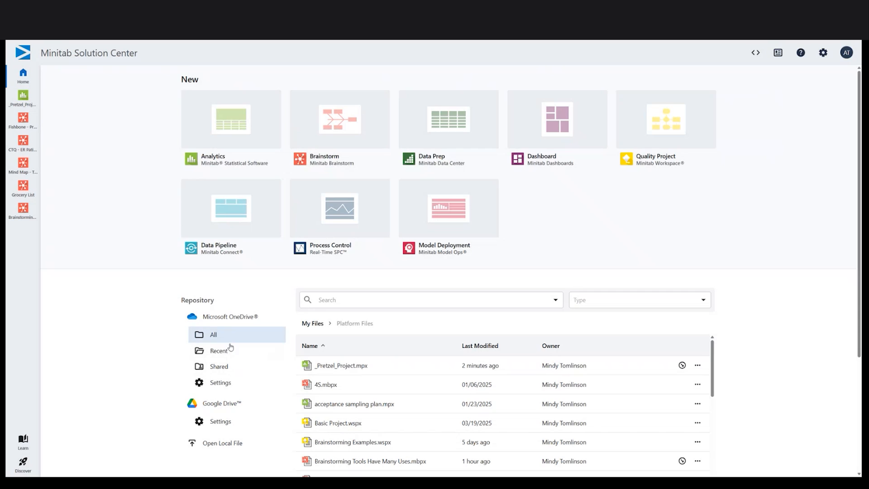
pyautogui.click(236, 421)
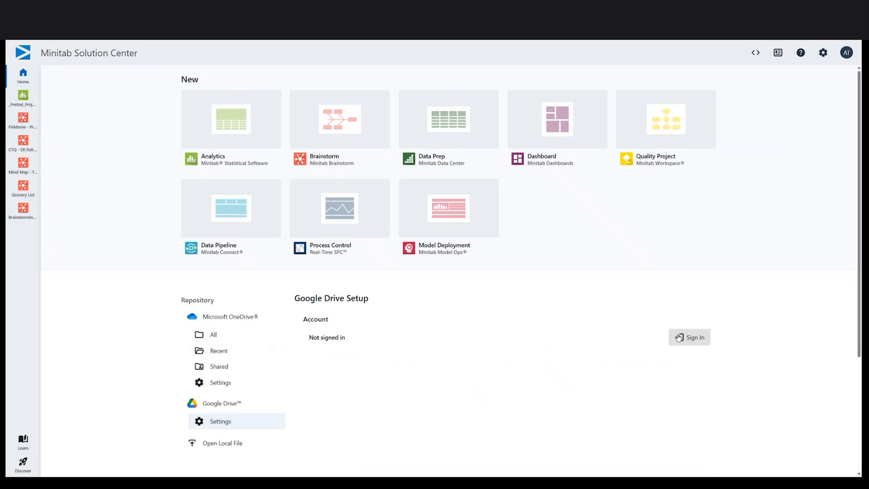
pyautogui.click(249, 389)
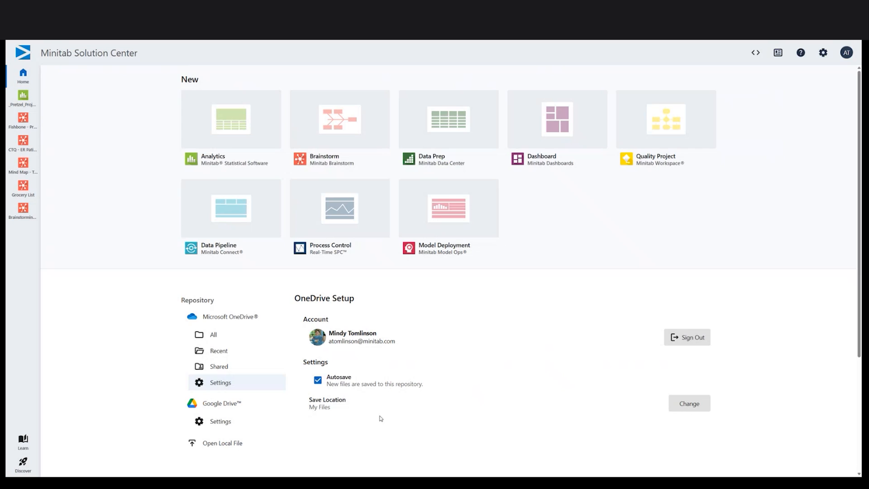
pyautogui.click(229, 337)
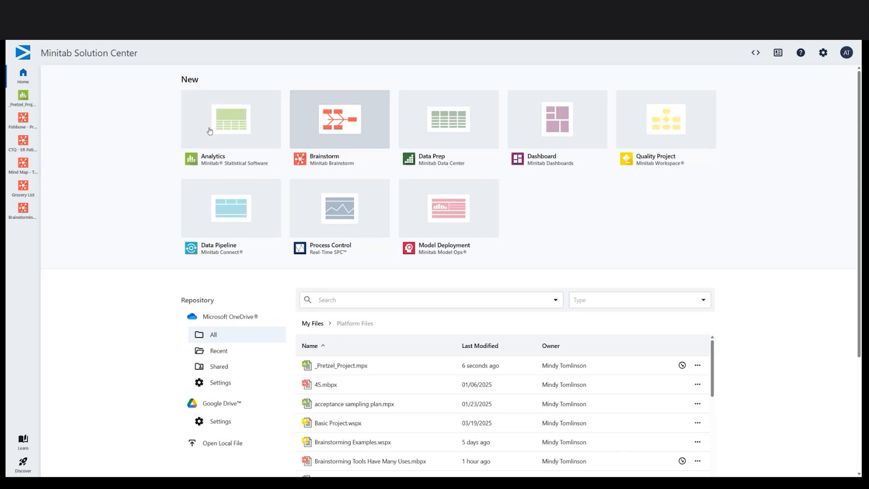
# Look through the open example diagrams: printer jams fishbone, ER patient care CTQ tree, puppy training mind map and grocery list.
pyautogui.click(32, 120)
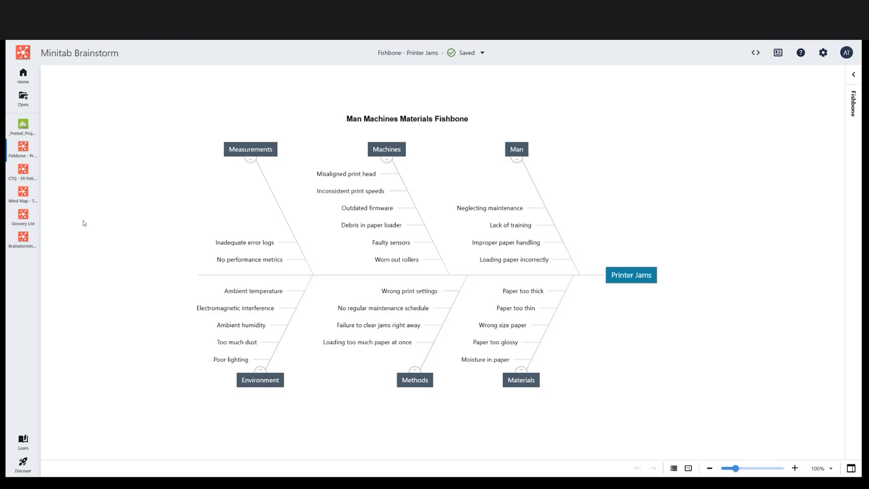
pyautogui.click(23, 173)
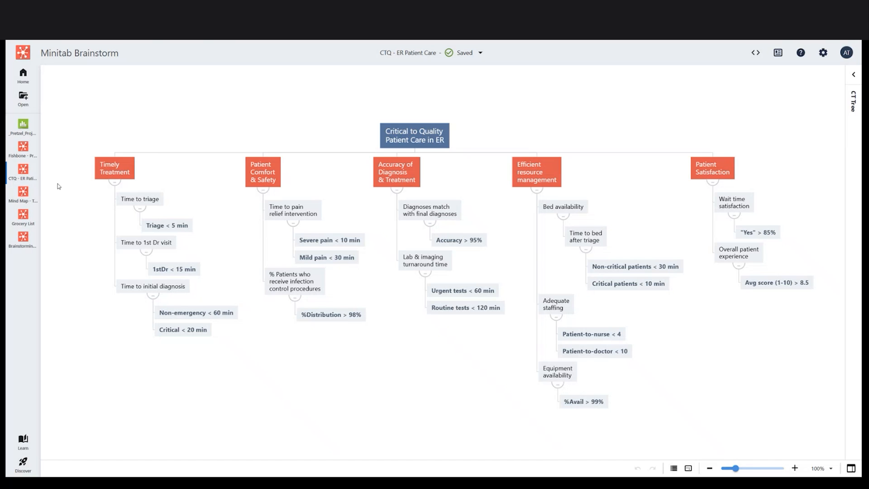
pyautogui.click(25, 196)
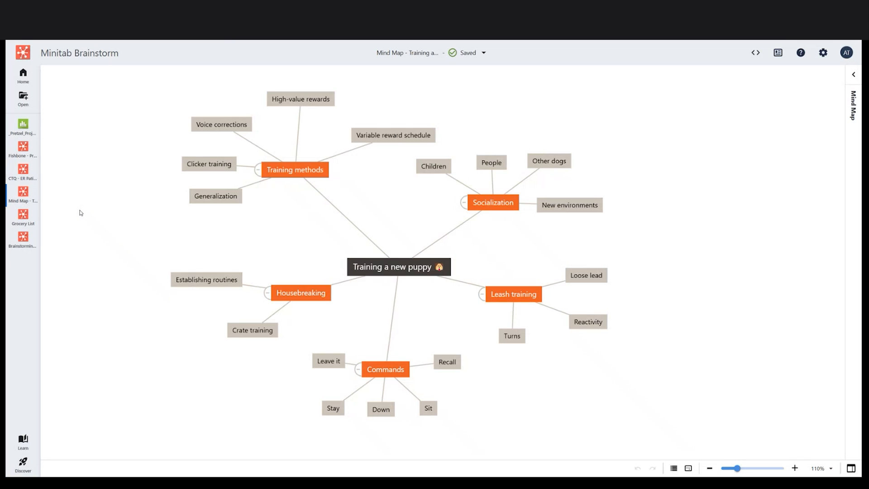
pyautogui.click(23, 216)
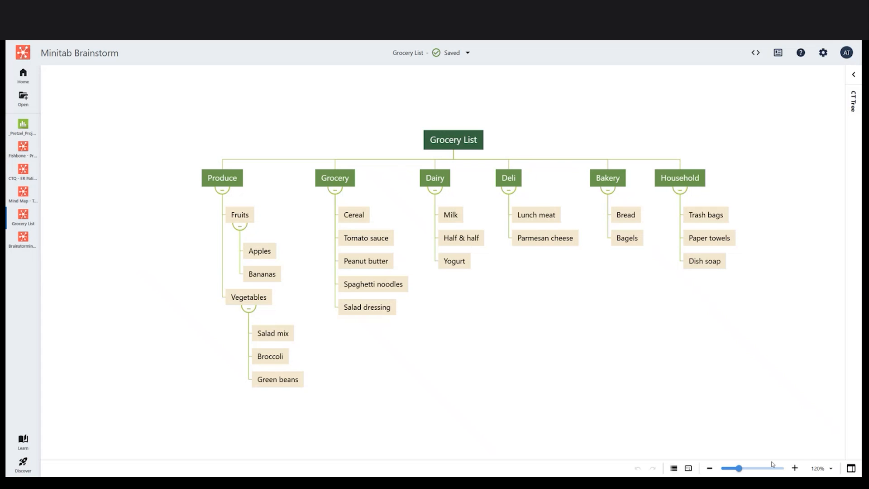
pyautogui.click(795, 469)
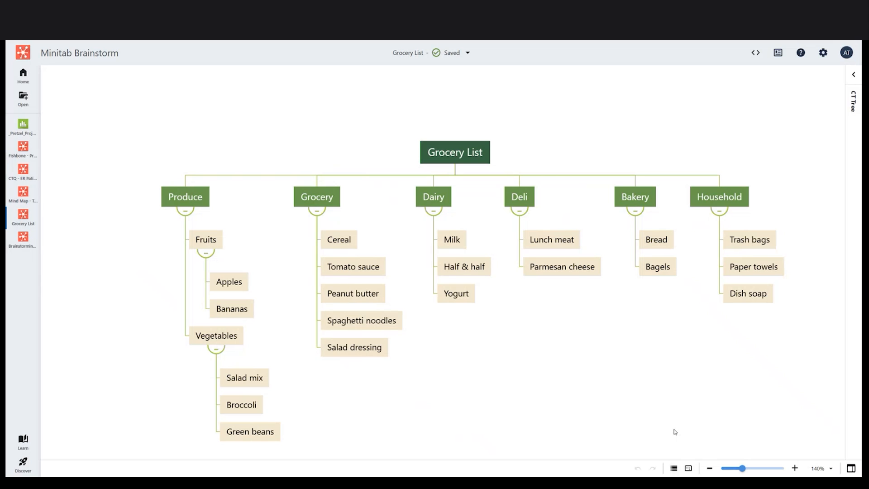
pyautogui.moveTo(574, 388); pyautogui.dragTo(582, 382)
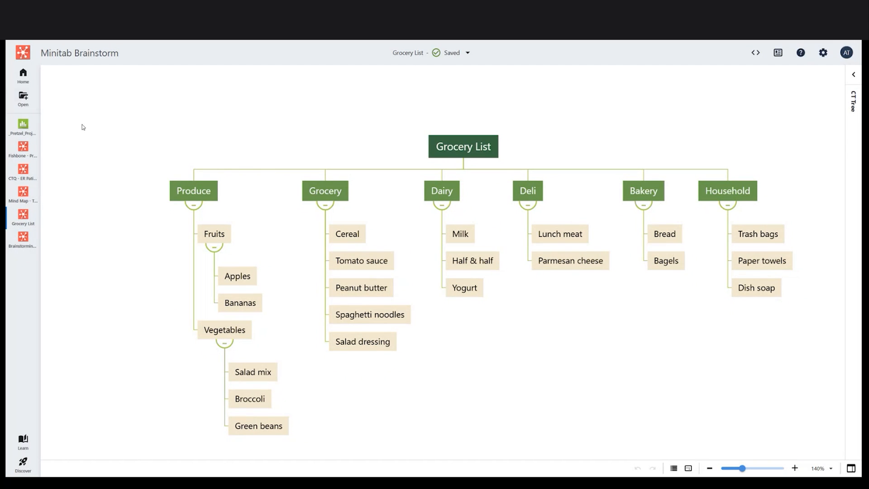
# Create a new Brainstorm diagram from the Man Machines Materials template.
pyautogui.click(24, 74)
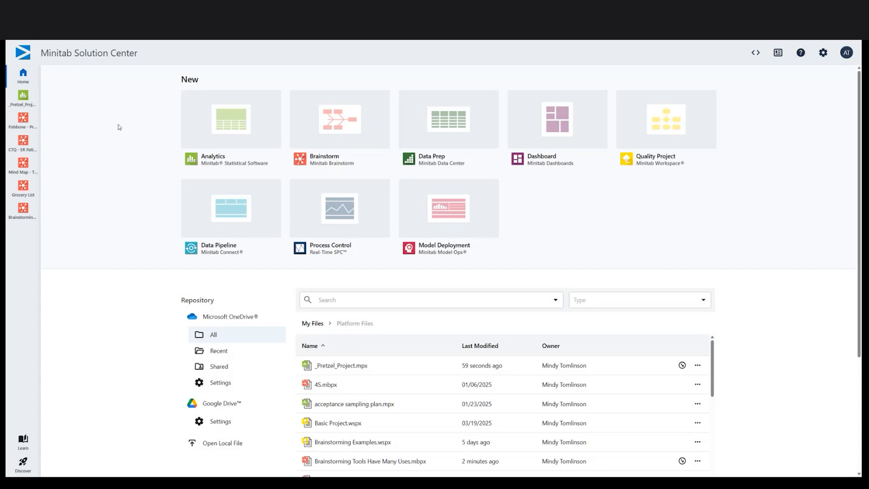
pyautogui.click(306, 142)
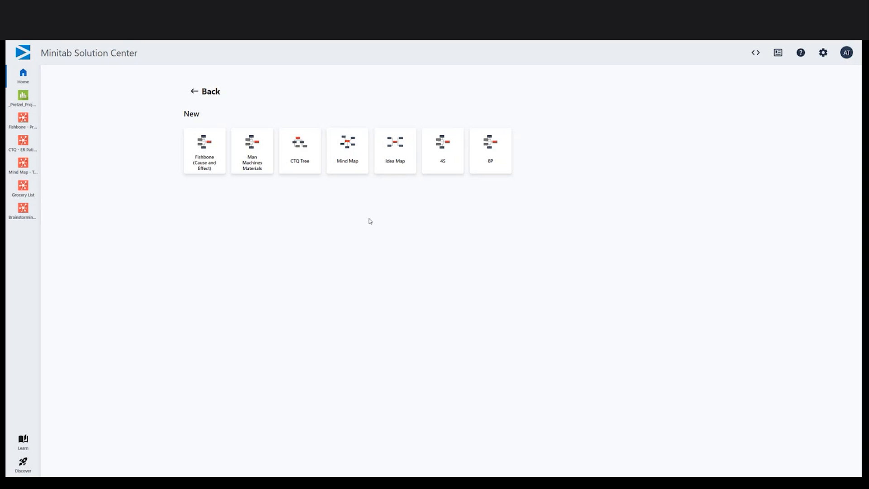
pyautogui.click(253, 171)
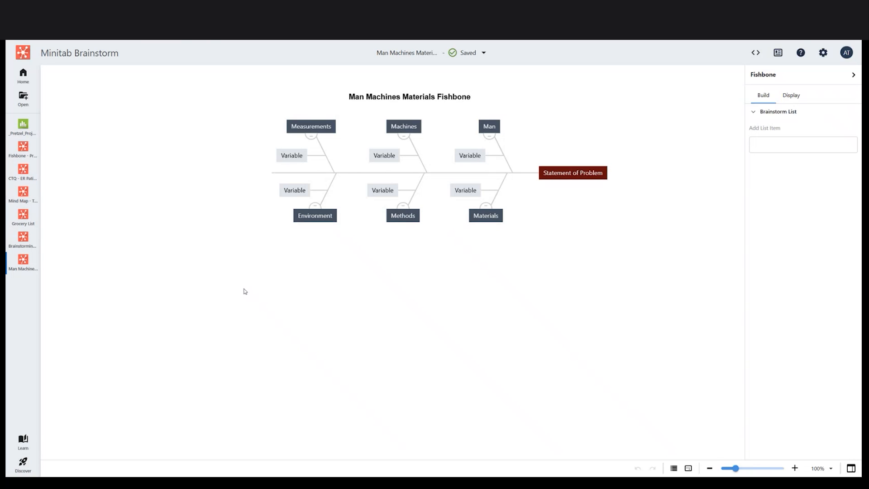
# Replace the fishbone's problem statement with "Orders arriving damaged".
pyautogui.doubleClick(591, 173)
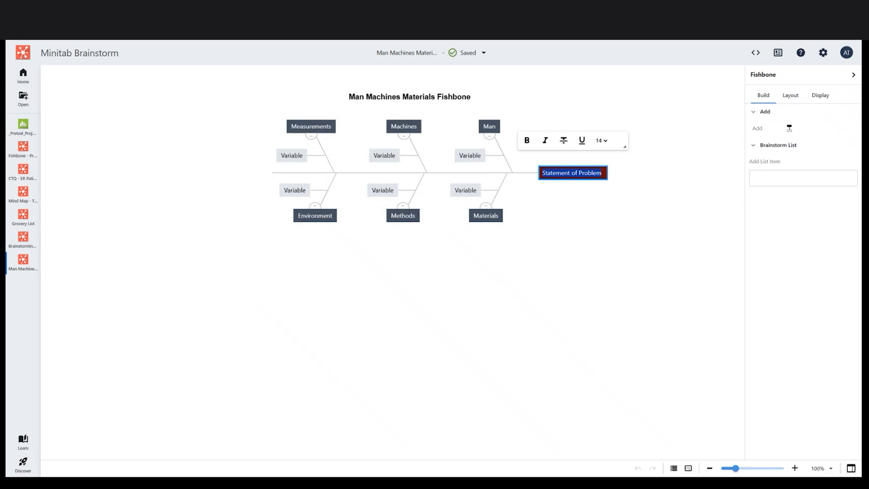
pyautogui.write('Orders arriving damaged')
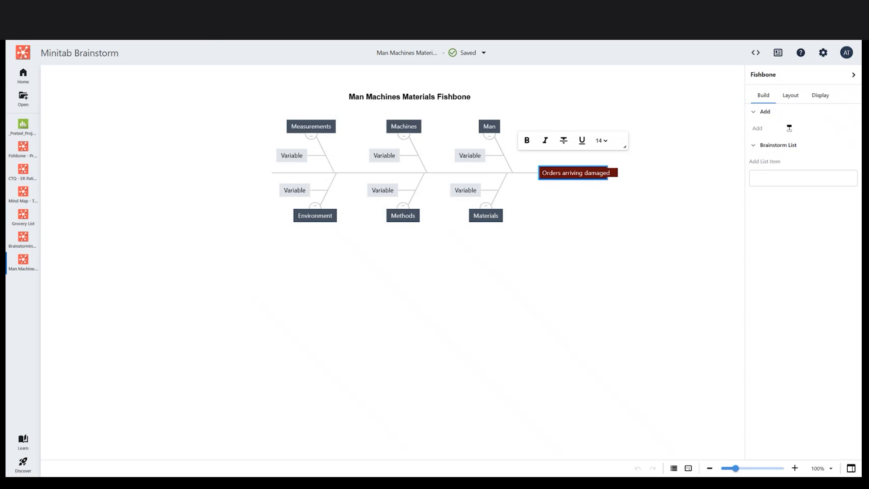
pyautogui.press('Escape')
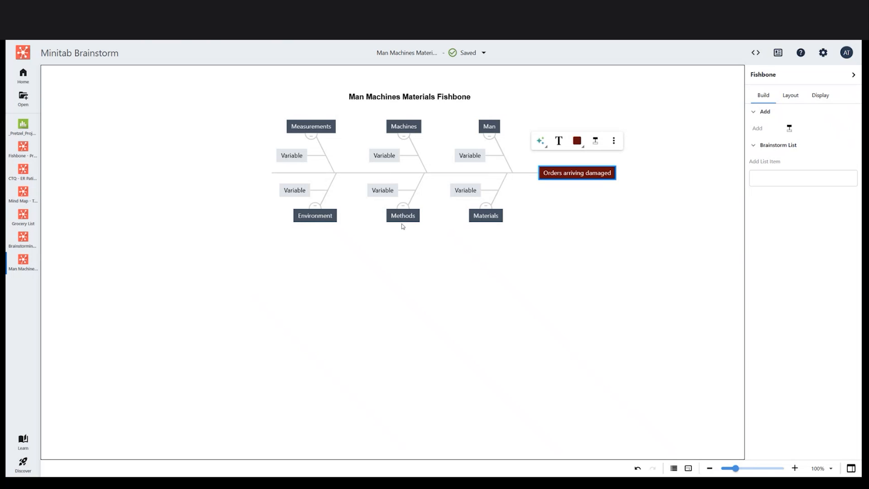
pyautogui.click(437, 286)
# Rename the placeholder variable on the Materials branch to "boxes too flimsy".
pyautogui.click(480, 218)
pyautogui.click(473, 254)
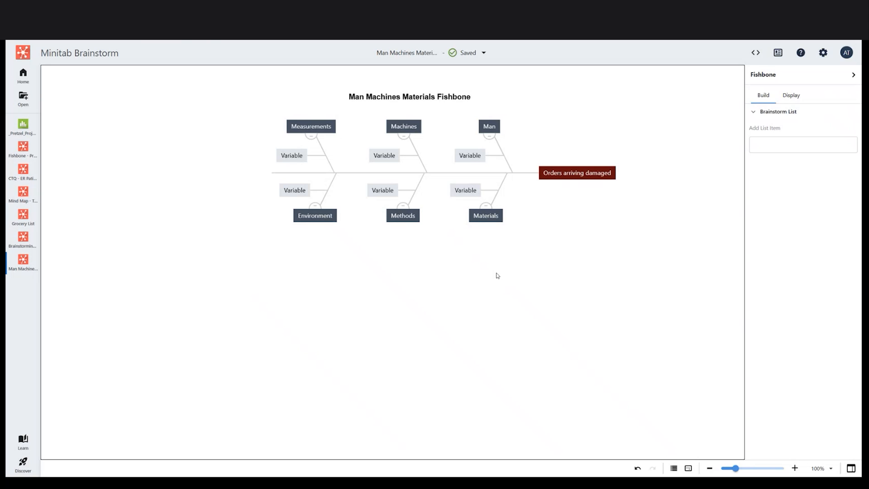
pyautogui.click(469, 194)
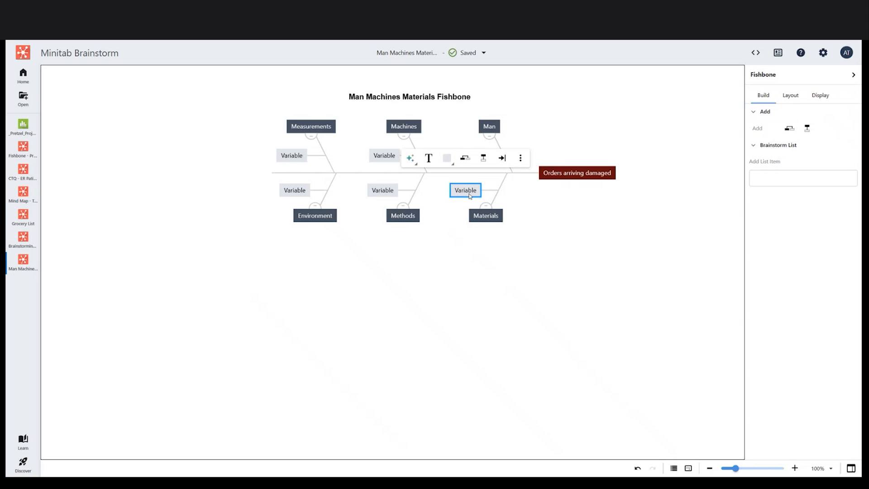
pyautogui.write('boxes t')
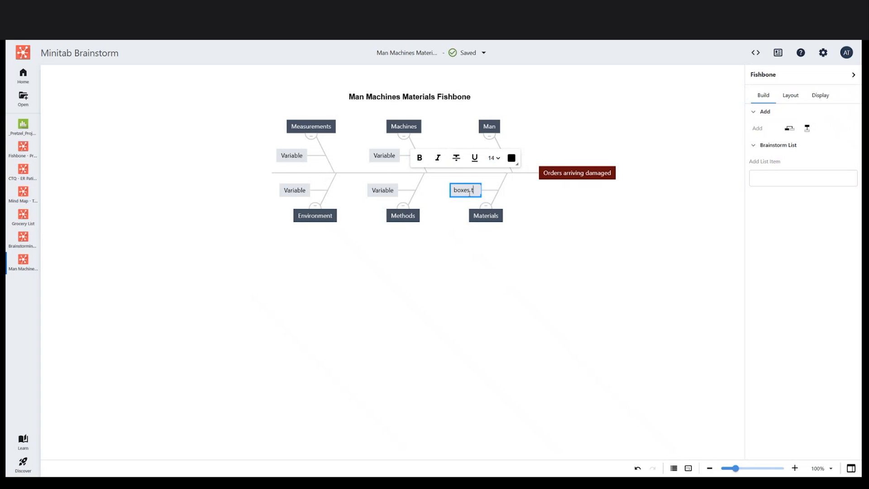
pyautogui.write('oo flimsy')
pyautogui.press('Return')
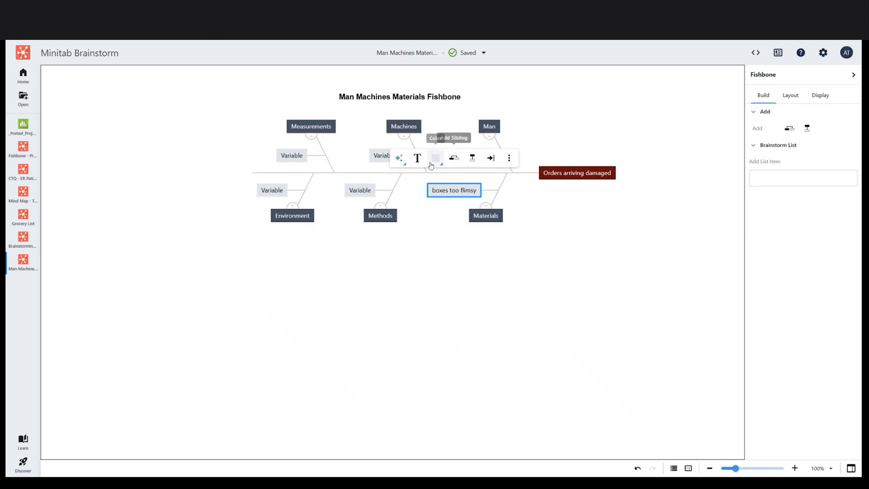
# Add the sibling causes "Problems with tape sealing" and "Poor puncture resistance" to the Materials branch.
pyautogui.click(460, 164)
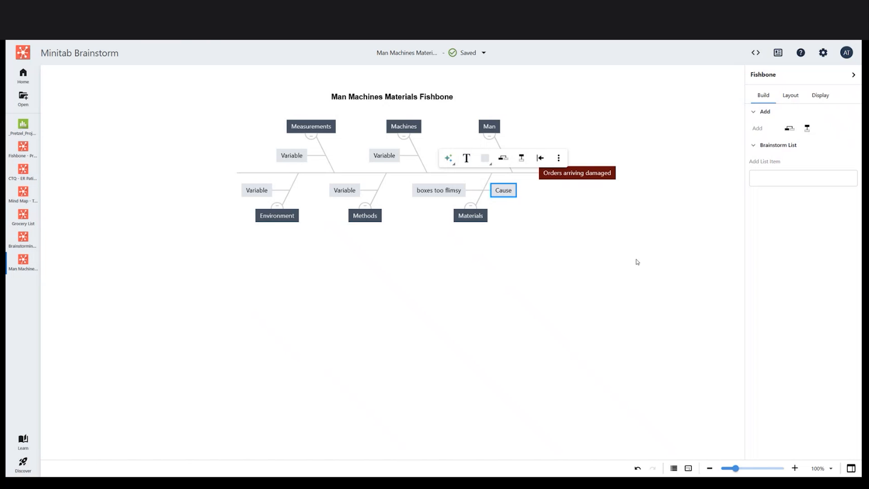
pyautogui.write('Problems with tape sealing')
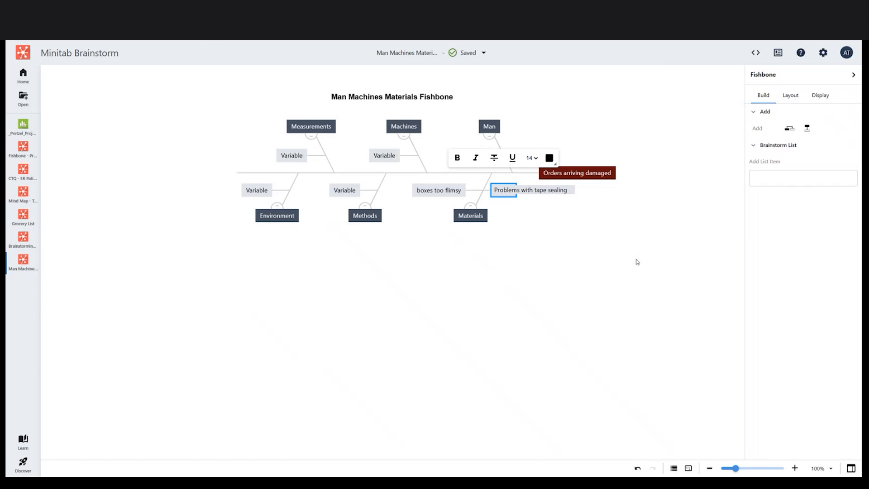
pyautogui.press('Return')
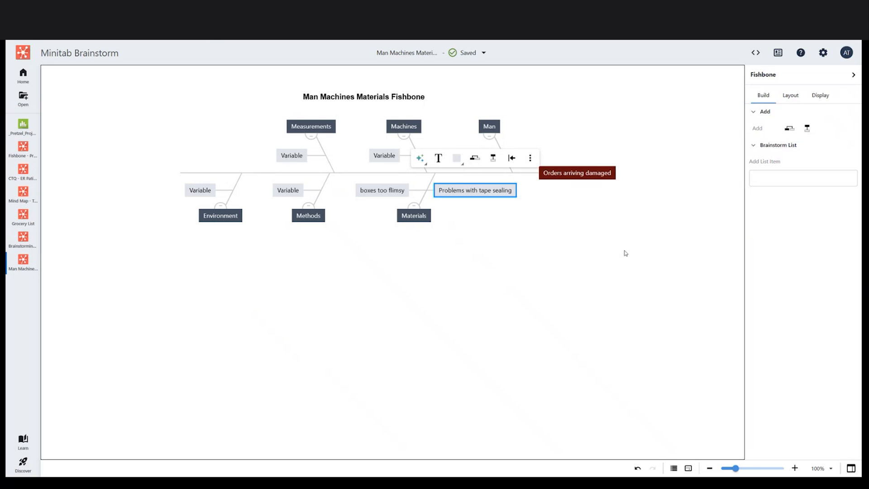
pyautogui.press('Return')
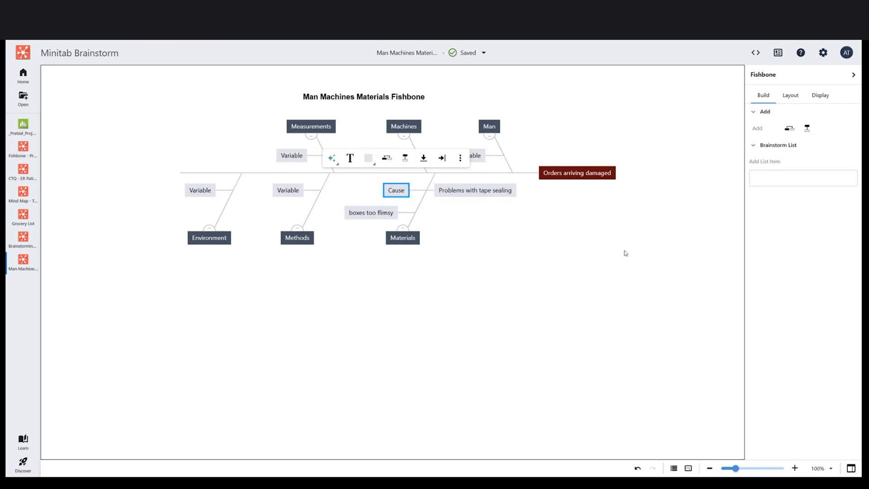
pyautogui.write('Poor puncture resistance')
pyautogui.press('Return')
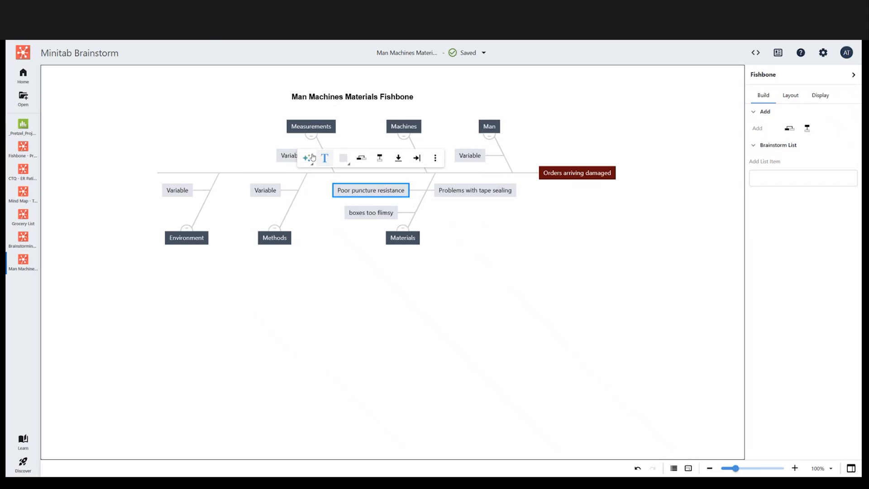
pyautogui.rightClick(384, 194)
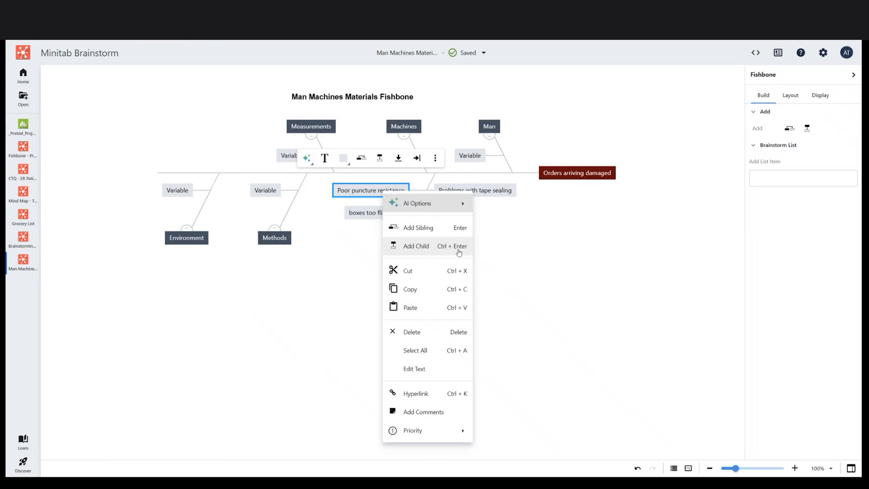
pyautogui.click(506, 249)
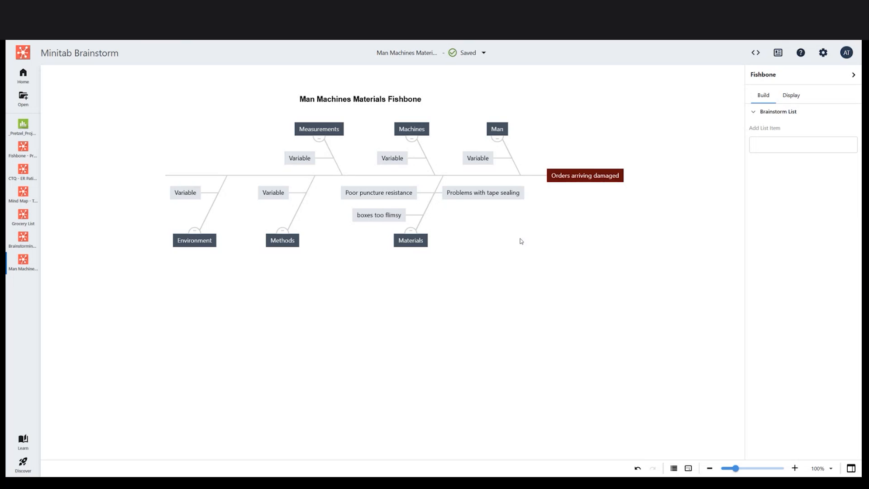
# Add "not enough bubble wrap", "wrong cushioning for contents" and "no "fragile" label" to the brainstorm list.
pyautogui.click(778, 145)
pyautogui.write('not eno')
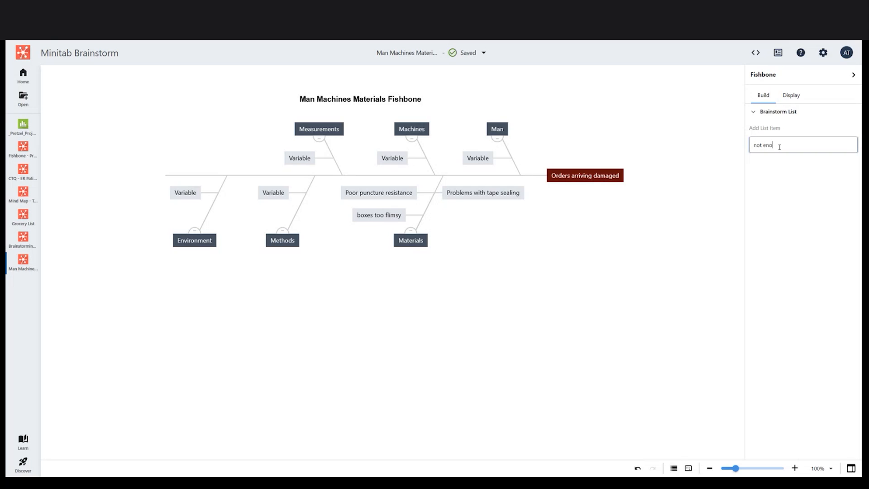
pyautogui.write('ugh bubble wrap')
pyautogui.press('Return')
pyautogui.write('wr')
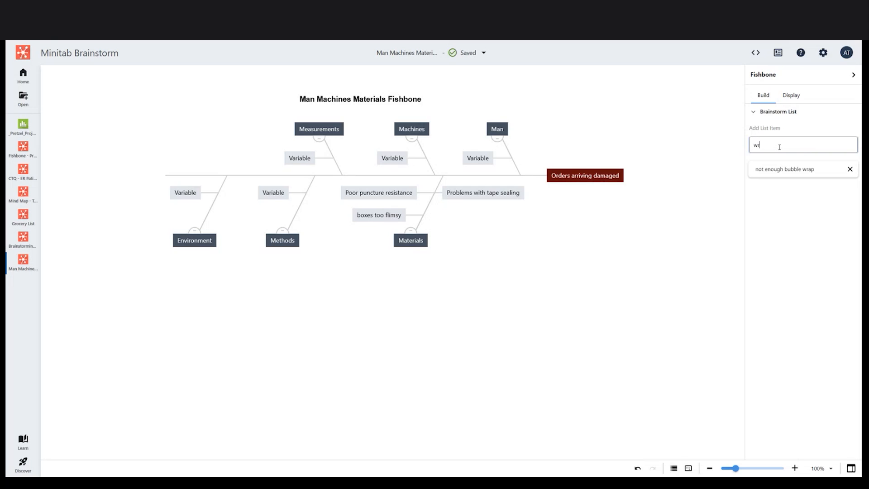
pyautogui.write('ong cushioning for contents')
pyautogui.press('Return')
pyautogui.write('no "fragile" label')
pyautogui.press('Return')
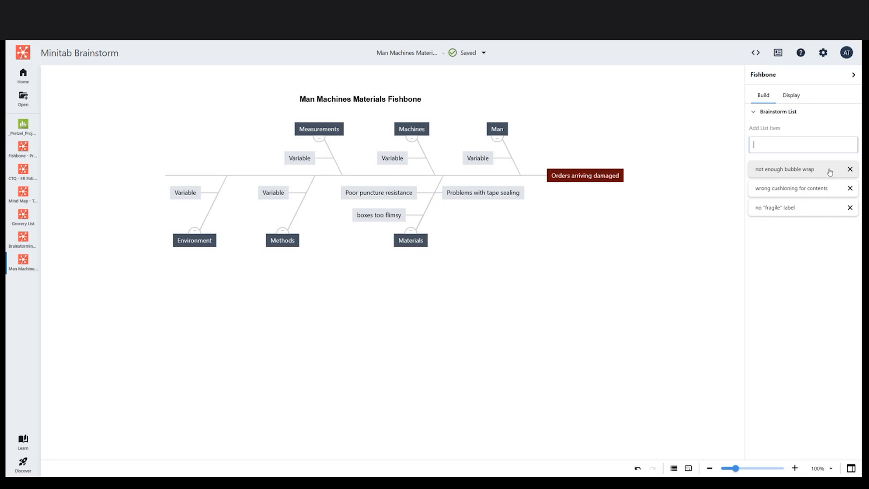
# Move "not enough bubble wrap" and "wrong cushioning for contents" from the brainstorm list onto the Materials branch.
pyautogui.moveTo(830, 171); pyautogui.dragTo(420, 247)
pyautogui.moveTo(810, 202); pyautogui.dragTo(421, 248)
pyautogui.click(715, 247)
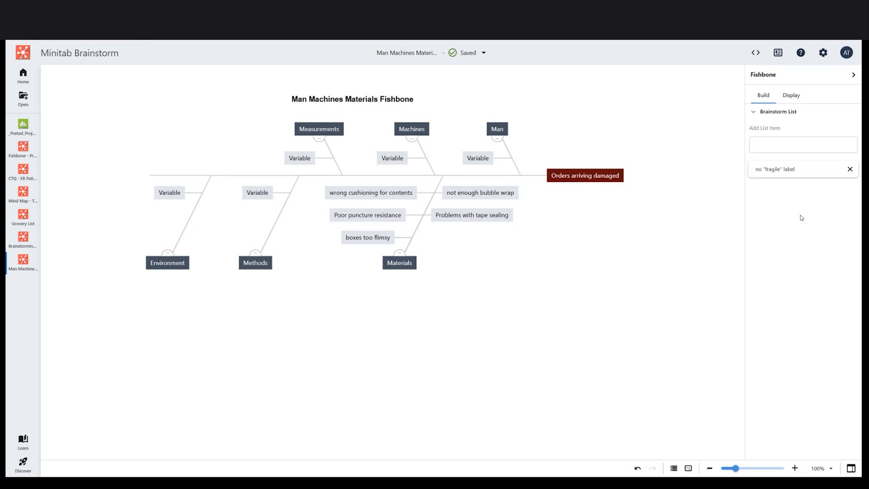
# Paste "Damaged pallets", "Boxes falling off forklift" and "Boxes getting wet while waiting at truck dock" into the brainstorm list.
pyautogui.rightClick(774, 202)
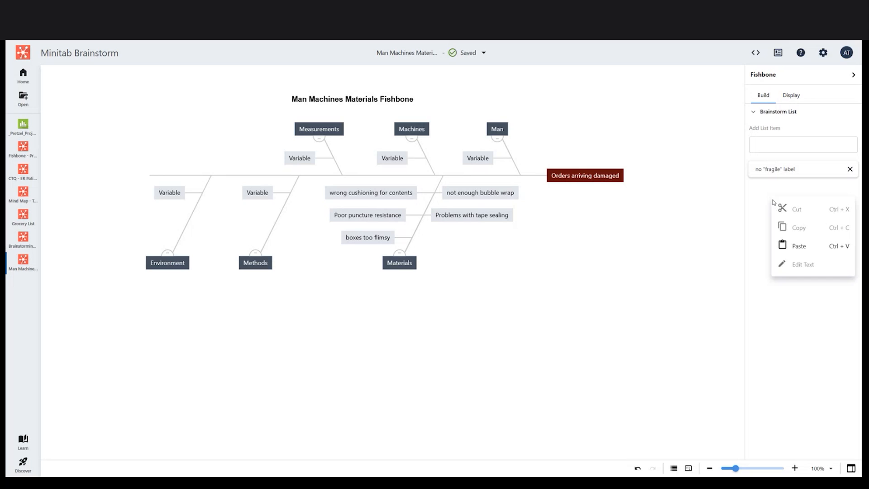
pyautogui.click(799, 246)
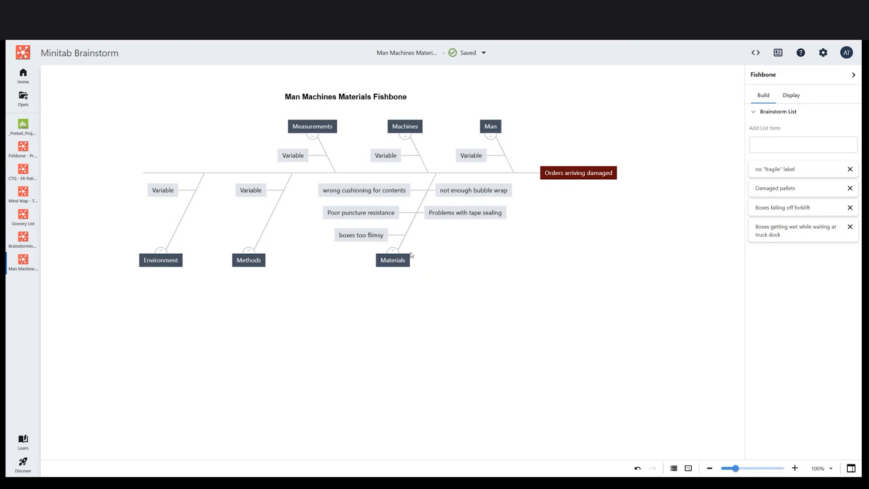
# Try moving "boxes too flimsy" from the Materials branch to the Methods branch, and undo the move.
pyautogui.moveTo(380, 241); pyautogui.dragTo(262, 266)
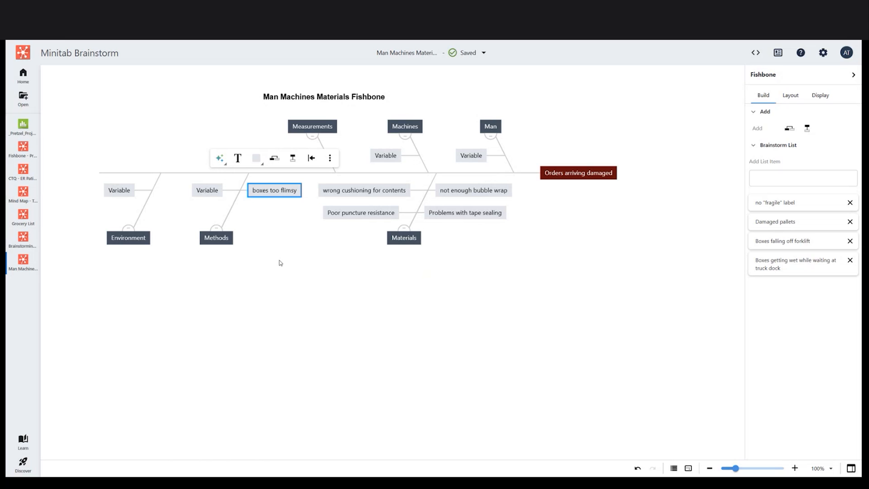
pyautogui.click(637, 468)
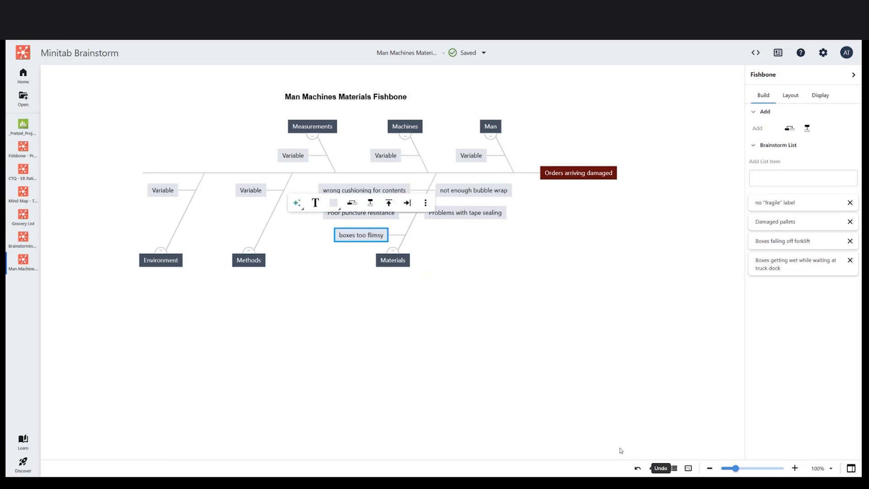
pyautogui.click(434, 244)
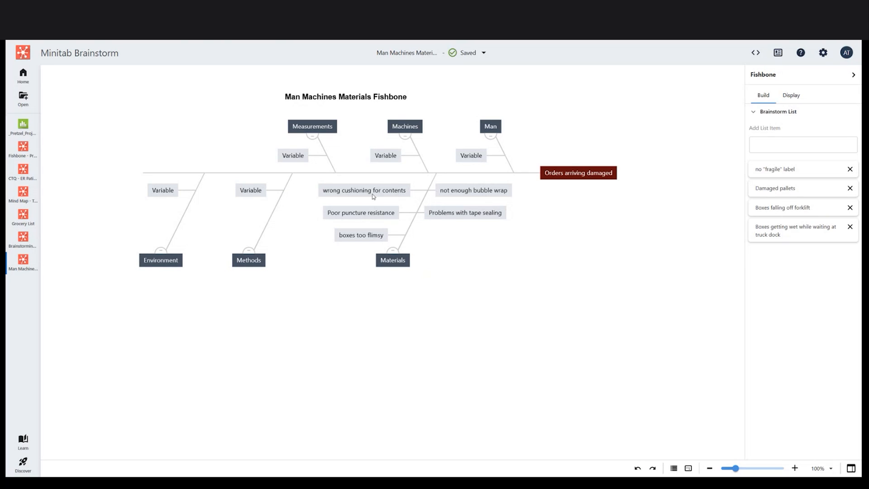
# Move "wrong cushioning for contents" to the right side of the Materials branch.
pyautogui.click(388, 191)
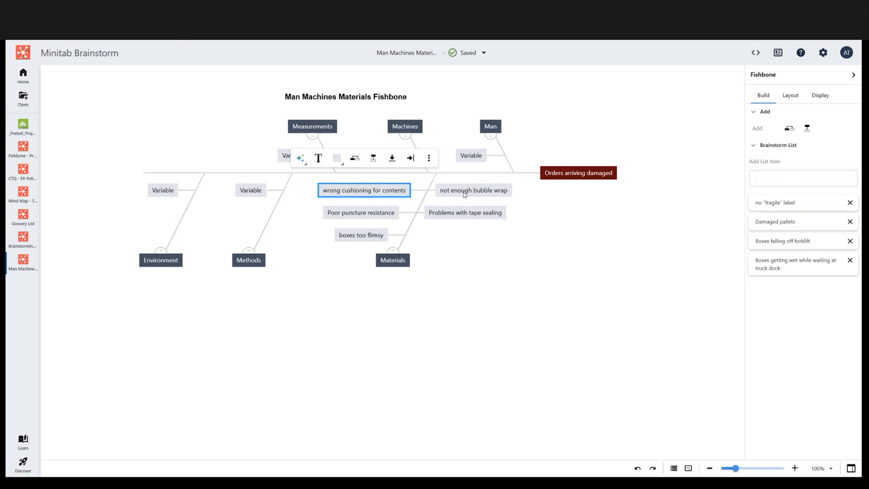
pyautogui.click(409, 159)
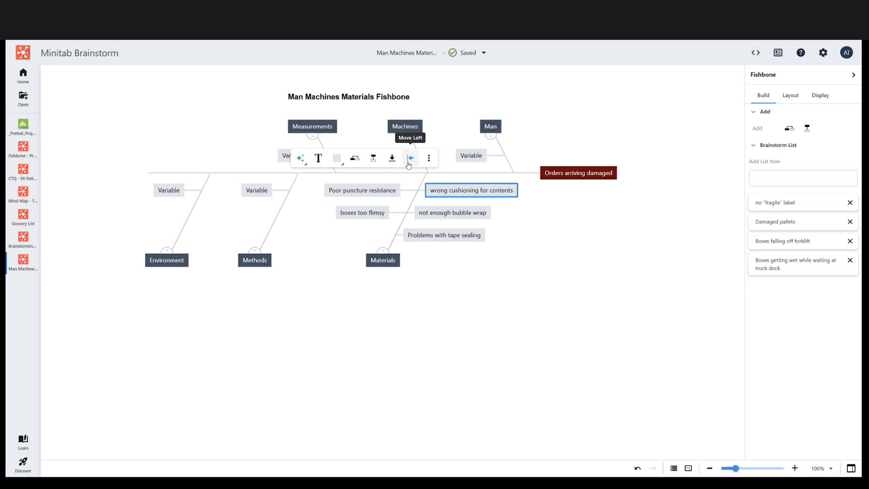
pyautogui.click(505, 279)
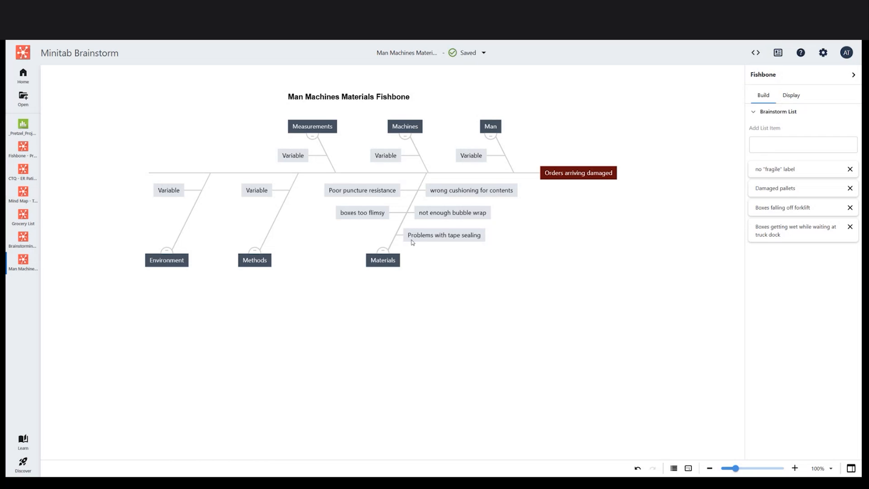
# Add the cause "Inadequate packing materials" as a sibling of "wrong cushioning for contents" on the Materials branch.
pyautogui.click(465, 195)
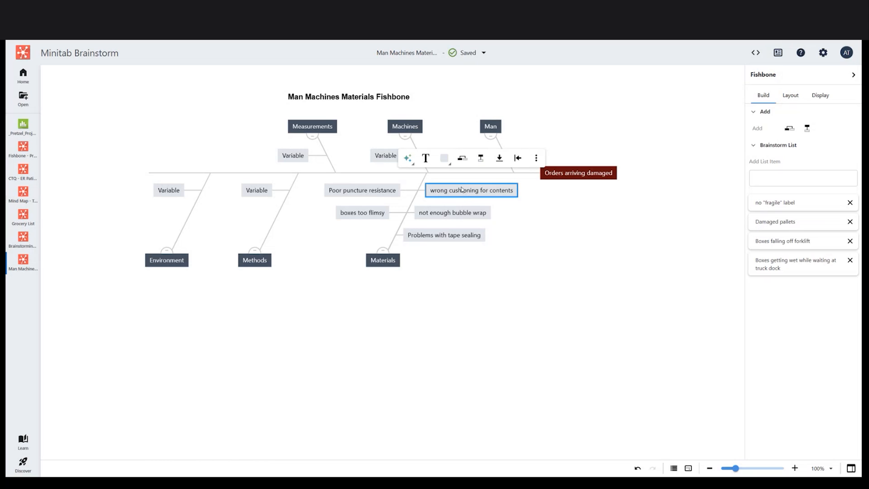
pyautogui.click(467, 165)
pyautogui.write('In')
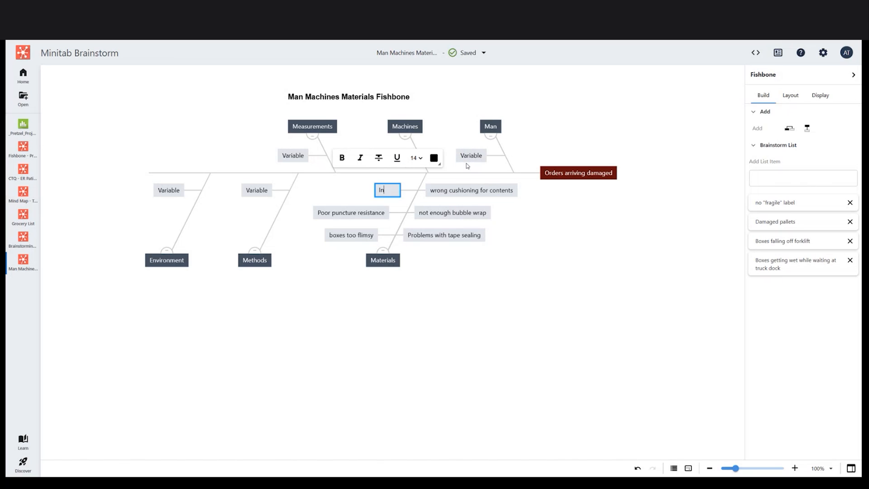
pyautogui.write('adequate packing materisl')
pyautogui.press('BackSpace')
pyautogui.press('BackSpace')
pyautogui.write('als')
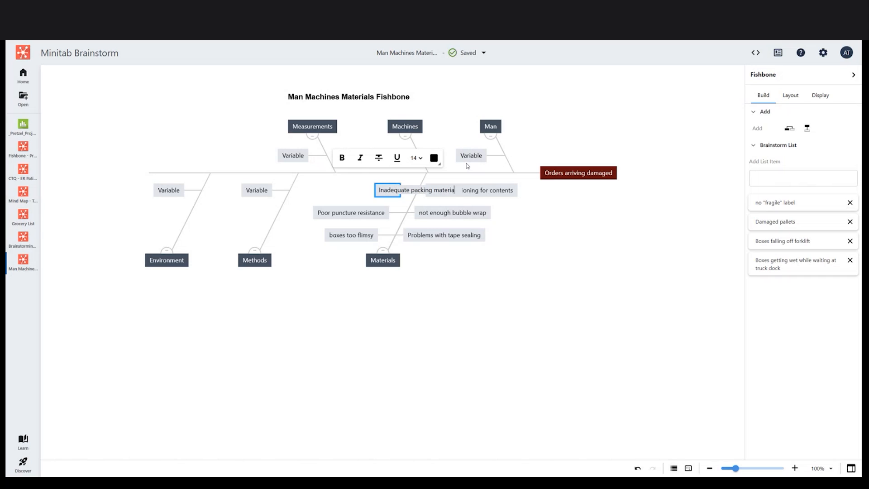
pyautogui.press('Return')
# Nest "wrong cushioning for contents" and "not enough bubble wrap" under "Inadequate packing materials".
pyautogui.moveTo(458, 190); pyautogui.dragTo(385, 193)
pyautogui.moveTo(460, 191); pyautogui.dragTo(210, 210)
pyautogui.click(462, 229)
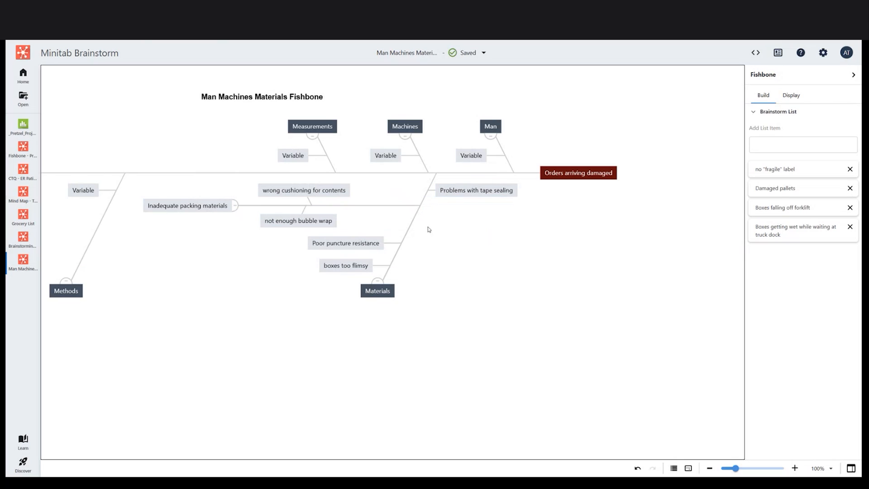
# Add a child cause named "Box quality issues" to the Materials branch.
pyautogui.click(377, 292)
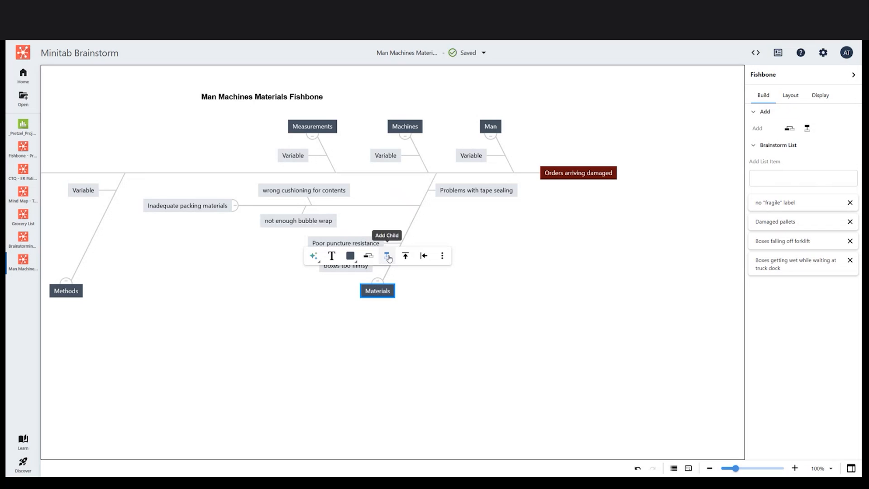
pyautogui.click(385, 259)
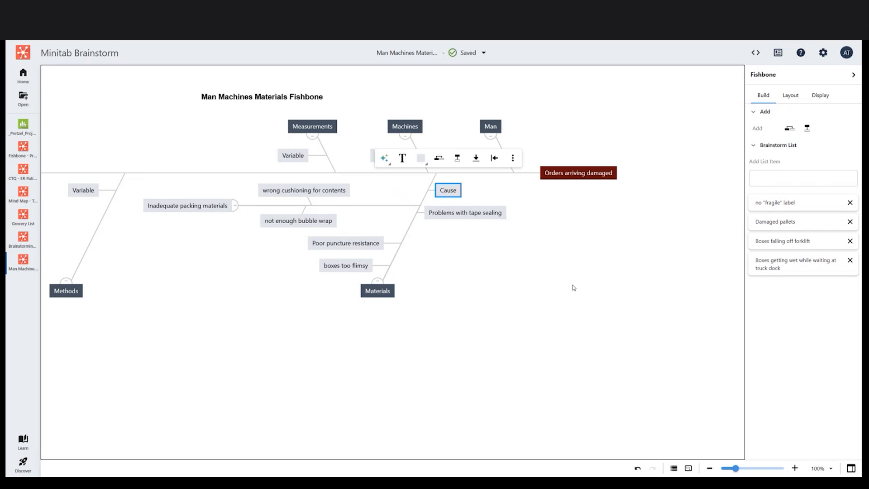
pyautogui.write('Box quality issues')
pyautogui.press('Return')
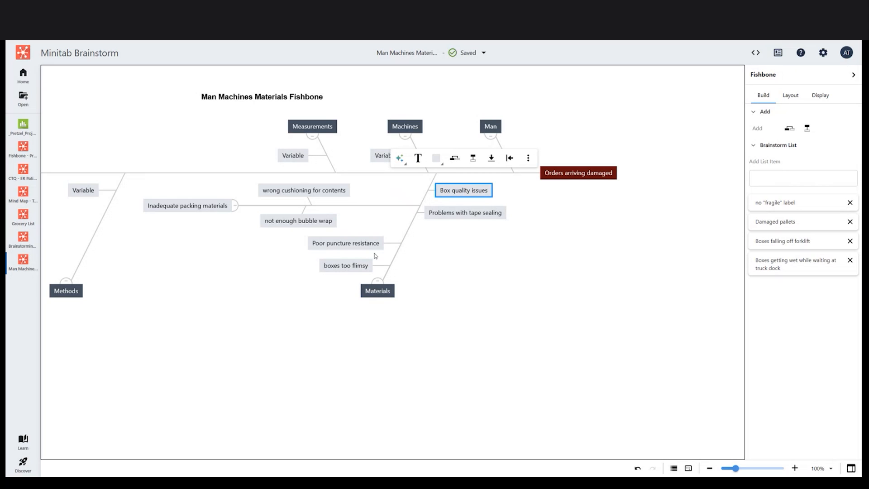
# Nest "Poor puncture resistance" and "boxes too flimsy" under "Box quality issues".
pyautogui.moveTo(365, 247); pyautogui.dragTo(473, 196)
pyautogui.moveTo(279, 248); pyautogui.dragTo(493, 213)
pyautogui.click(420, 268)
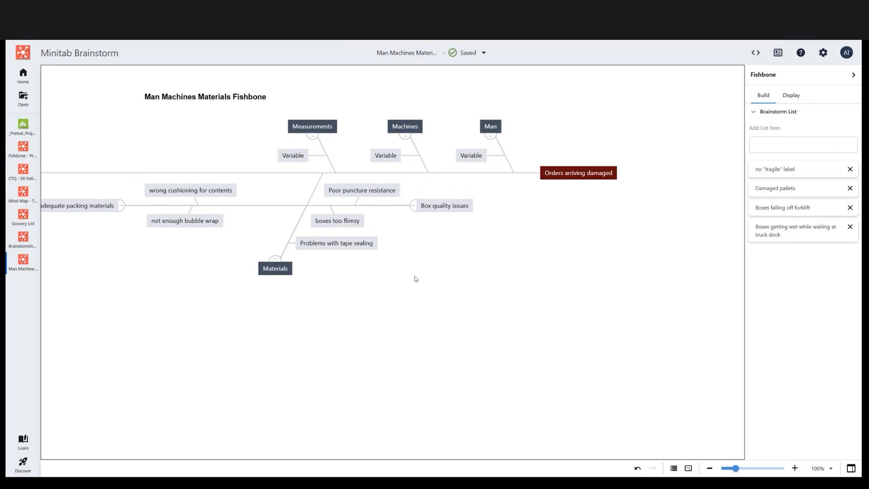
# Move the "Box quality issues" group to the left side of the Materials branch.
pyautogui.moveTo(419, 266); pyautogui.dragTo(485, 310)
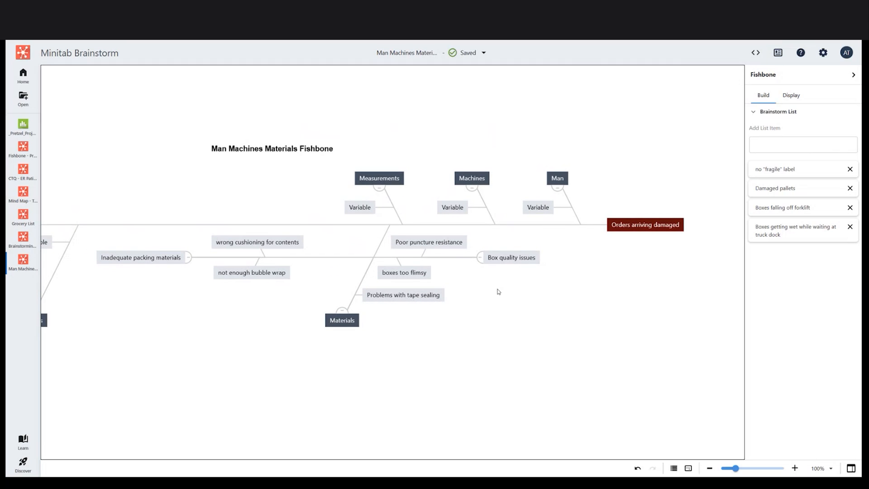
pyautogui.click(517, 266)
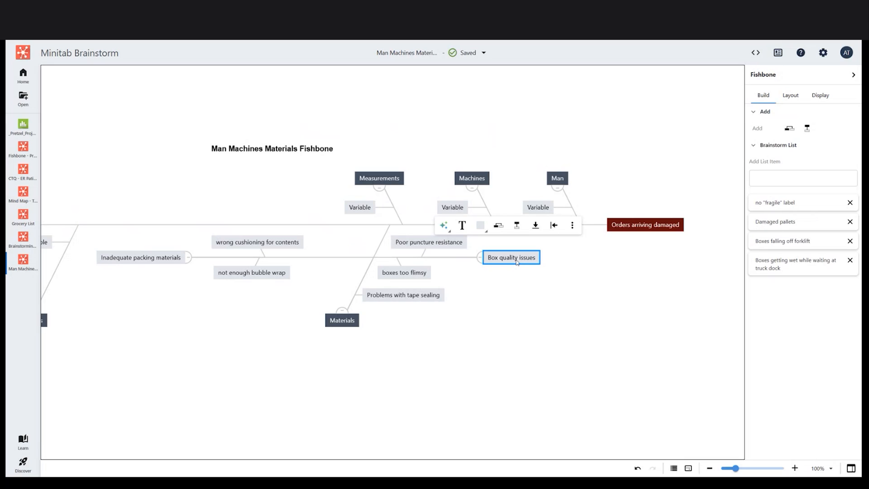
pyautogui.click(555, 227)
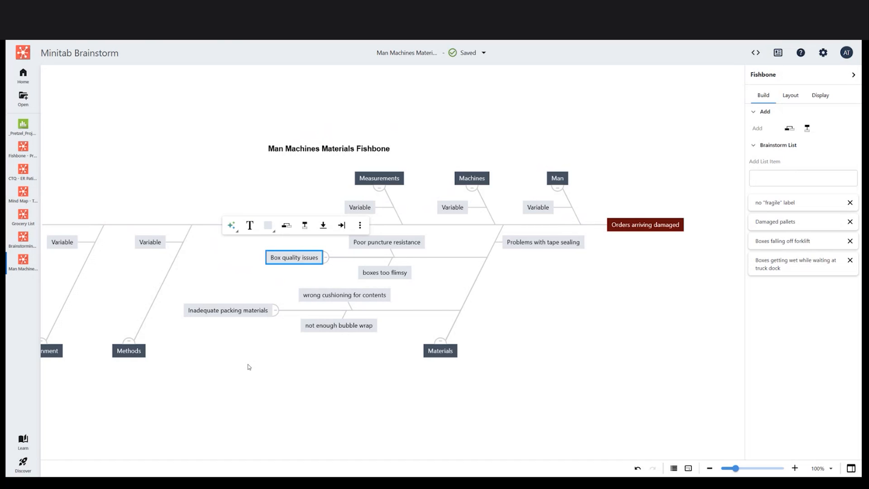
# Move the Methods and Environment branches above the fishbone's spine.
pyautogui.moveTo(249, 366); pyautogui.dragTo(315, 363)
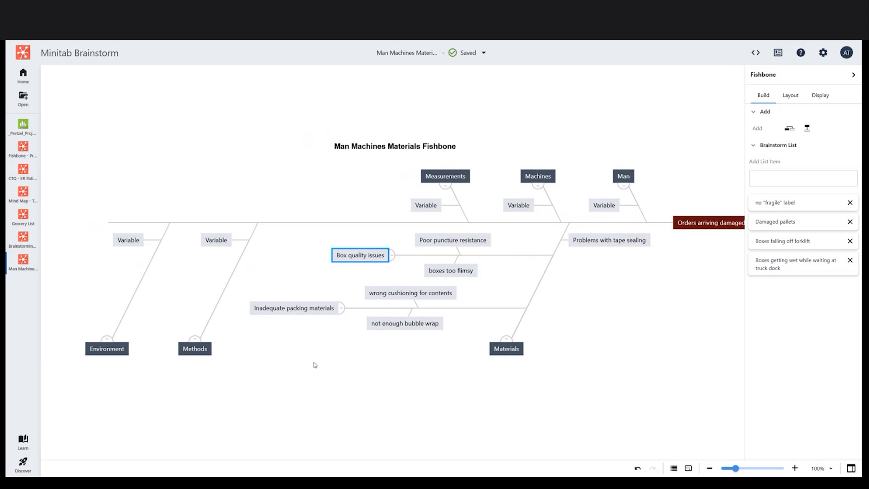
pyautogui.click(315, 365)
pyautogui.click(201, 351)
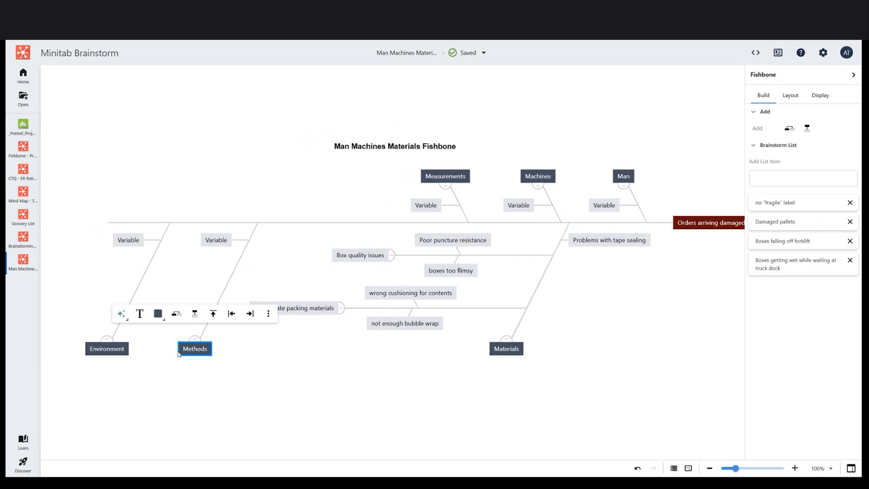
pyautogui.click(213, 314)
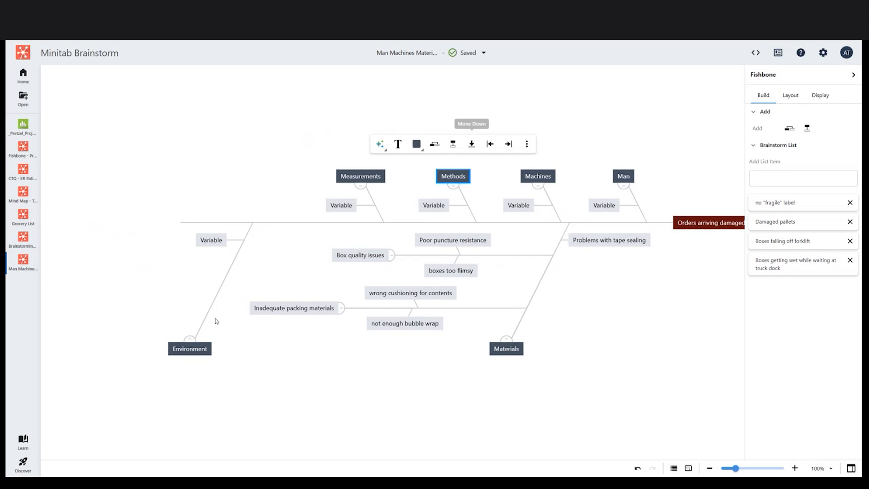
pyautogui.click(210, 352)
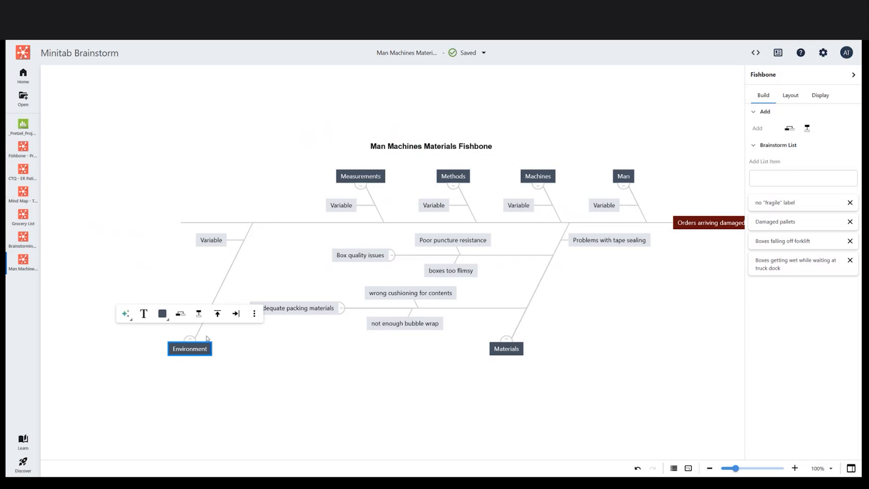
pyautogui.click(222, 316)
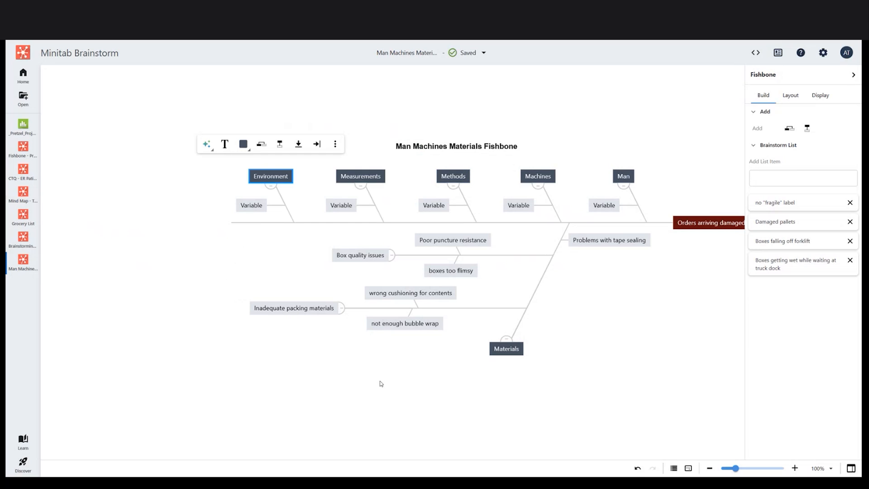
pyautogui.click(537, 359)
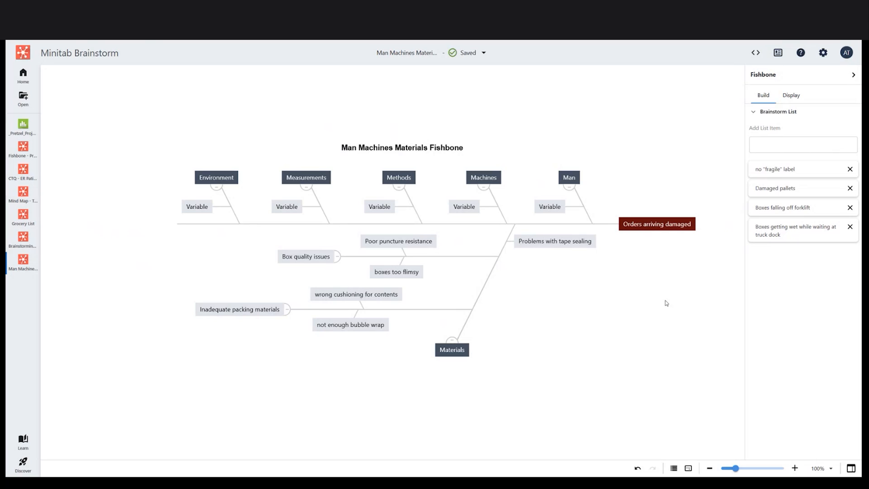
# Try the Comfortable density before setting the fishbone's density to Compact, and convert the diagram to a CT Tree.
pyautogui.click(800, 97)
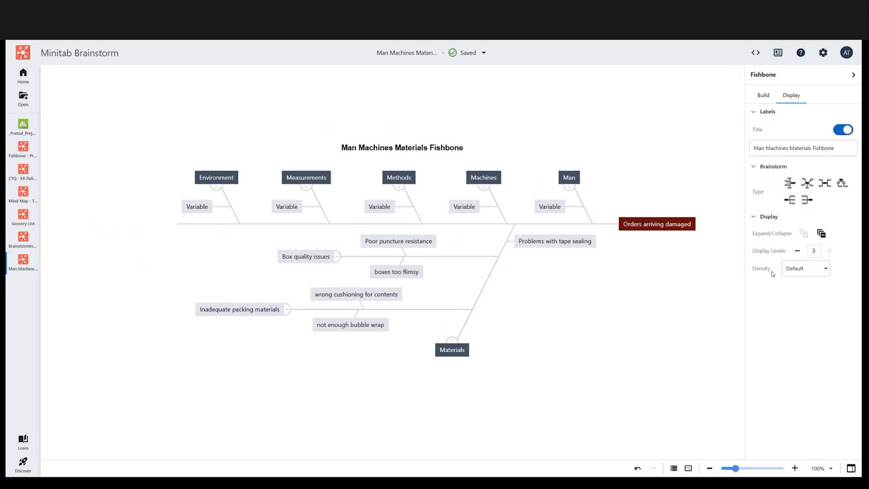
pyautogui.click(806, 273)
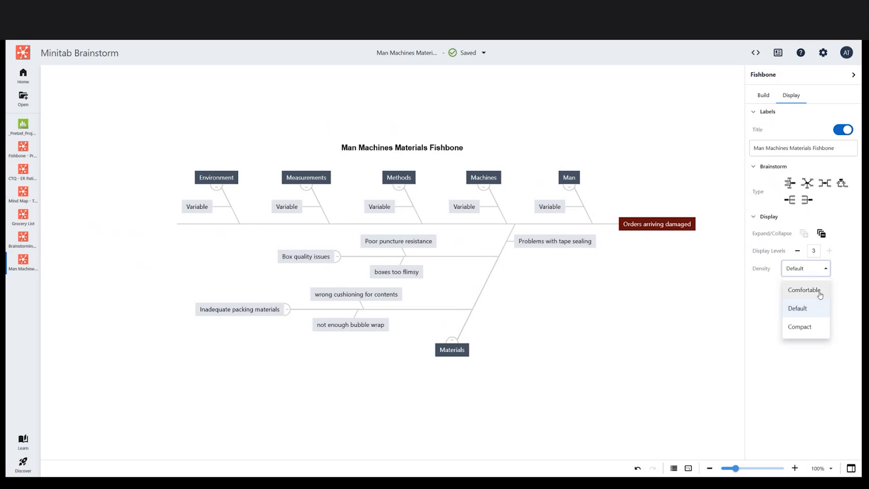
pyautogui.click(820, 290)
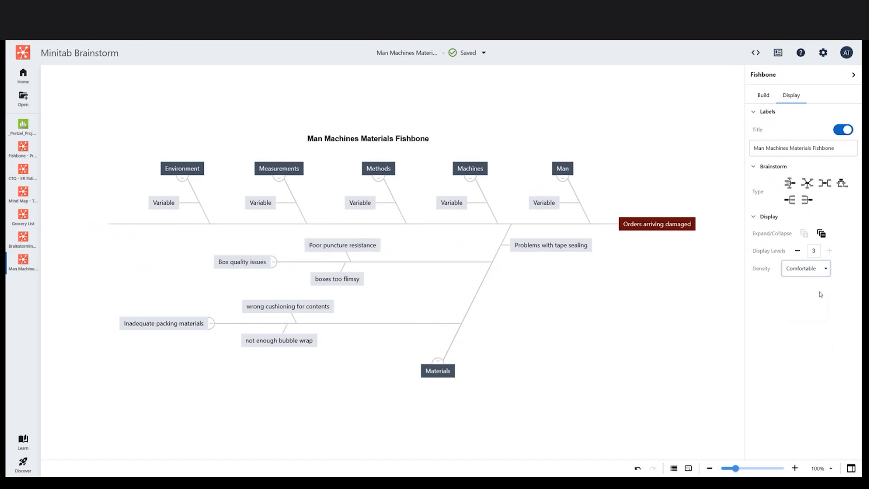
pyautogui.click(821, 272)
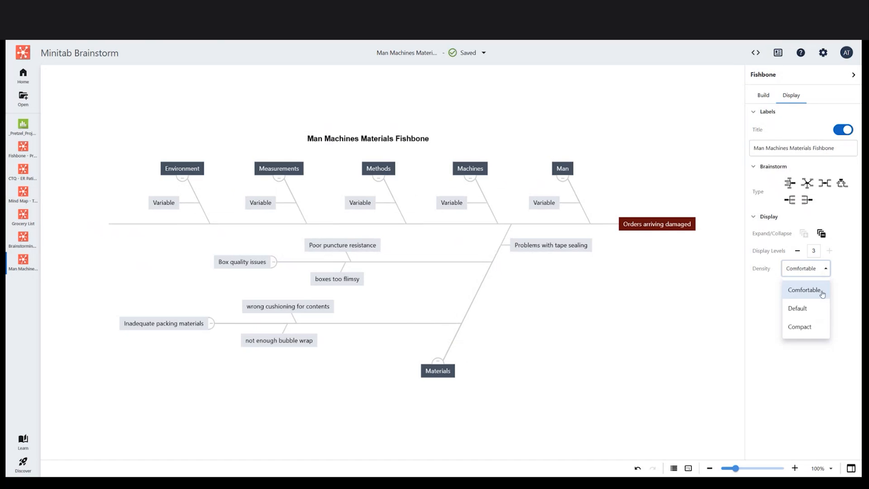
pyautogui.click(823, 327)
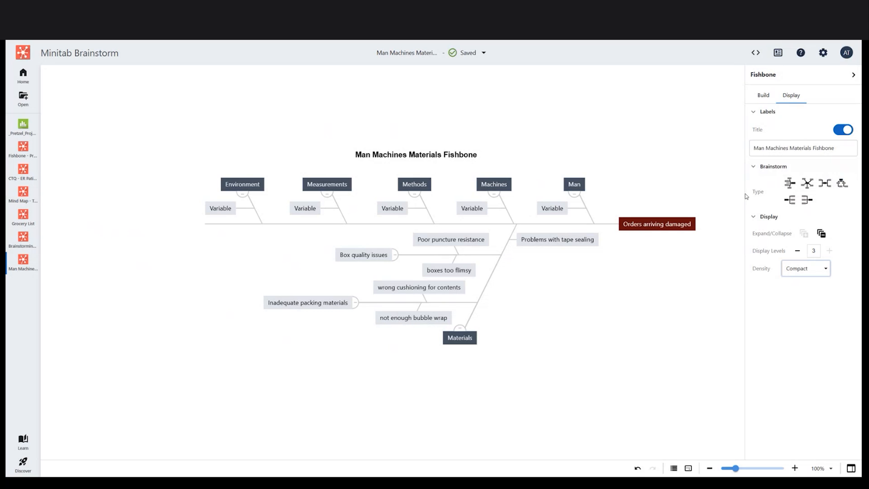
pyautogui.click(844, 189)
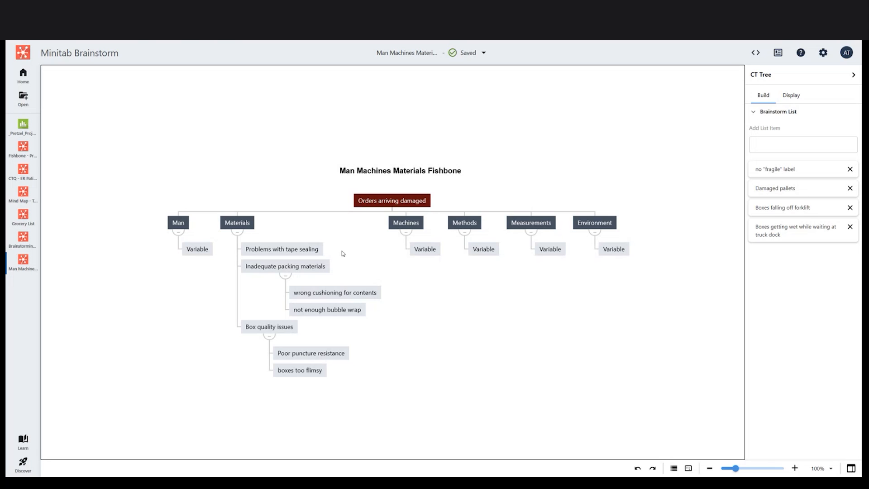
# Generate causes under "Problems with tape sealing" with AI Quick Generate.
pyautogui.click(308, 248)
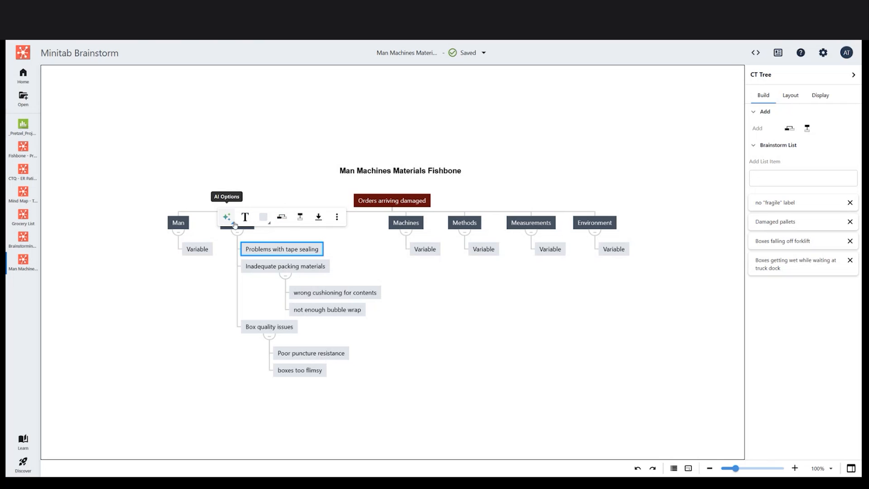
pyautogui.click(234, 224)
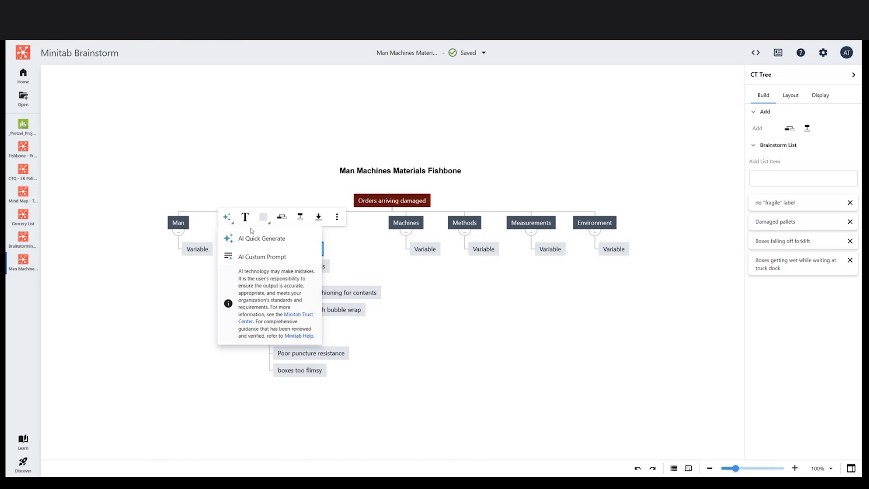
pyautogui.click(302, 239)
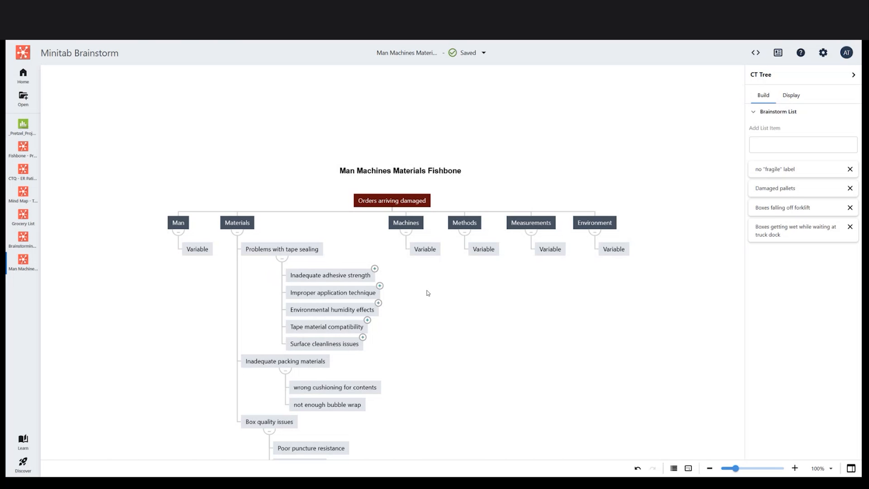
pyautogui.moveTo(427, 294); pyautogui.dragTo(415, 258)
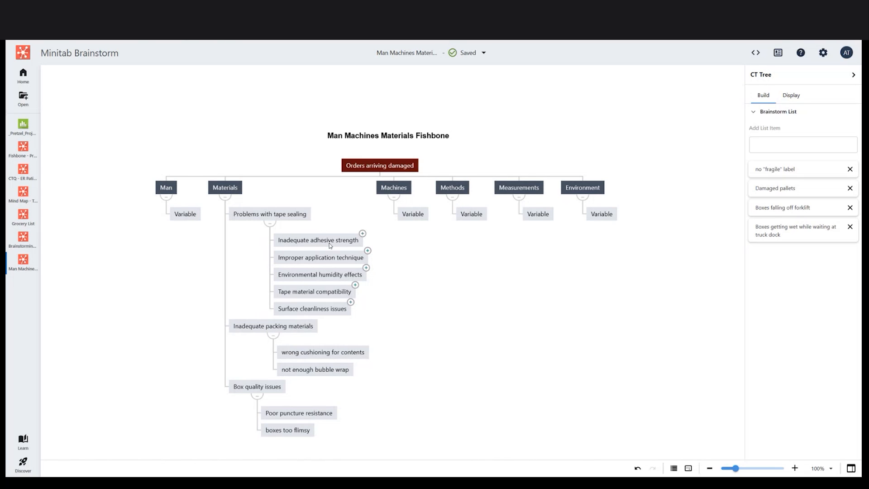
# Move "Improper application technique" to the Methods branch and "Environmental humidity effects" to the Environment branch.
pyautogui.click(305, 263)
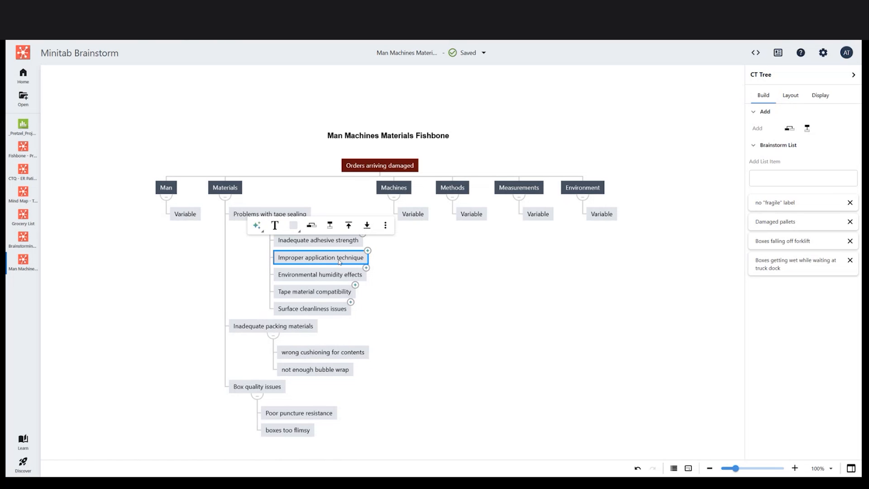
pyautogui.moveTo(339, 263); pyautogui.dragTo(449, 194)
pyautogui.click(418, 278)
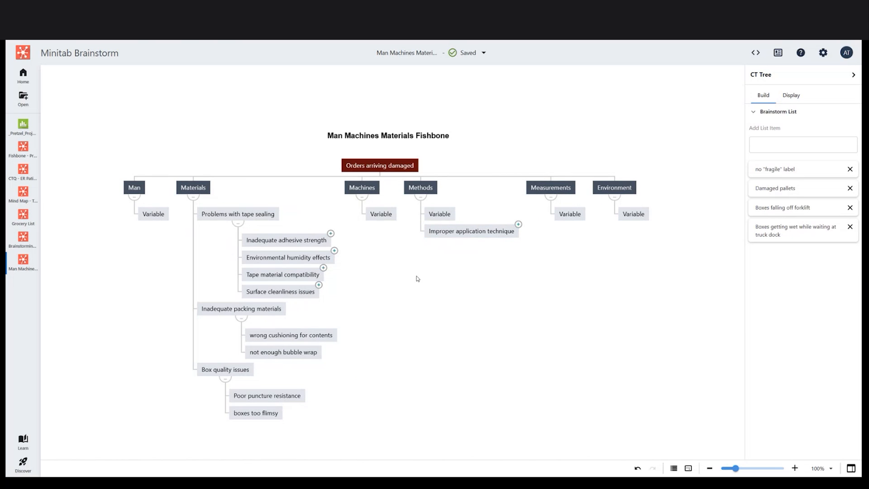
pyautogui.click(300, 260)
pyautogui.moveTo(300, 260); pyautogui.dragTo(617, 196)
pyautogui.click(352, 269)
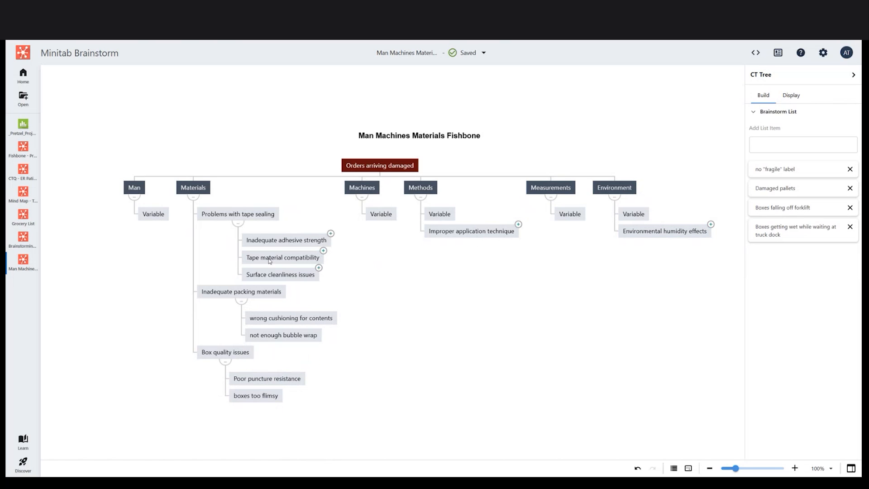
# Review the AI options for the "Tape material compatibility" node, including Remove AI Symbol, without applying any.
pyautogui.click(329, 244)
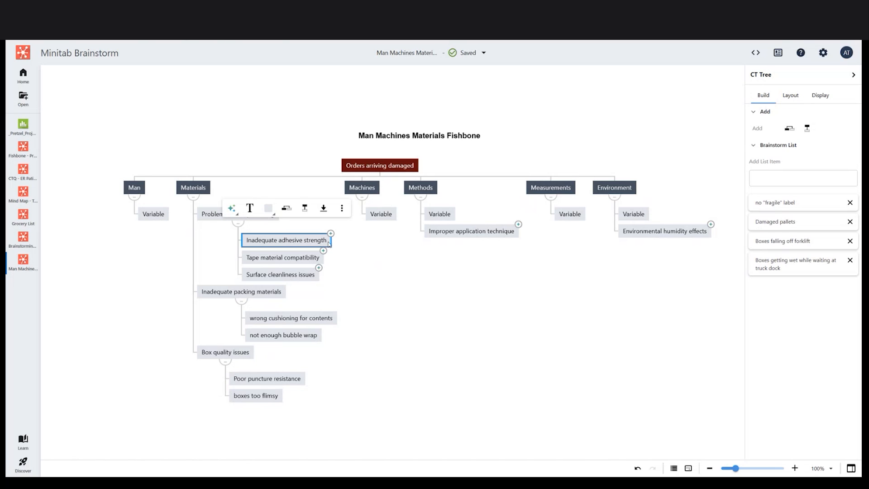
pyautogui.click(329, 257)
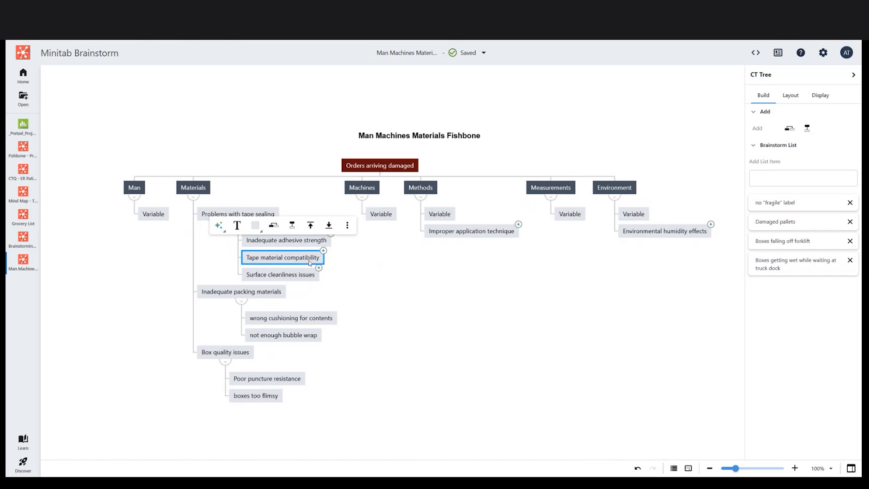
pyautogui.click(365, 265)
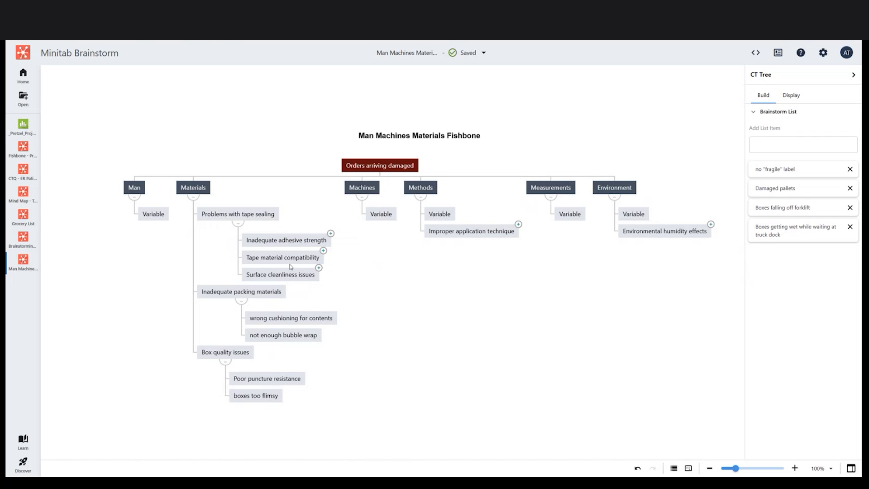
pyautogui.click(291, 259)
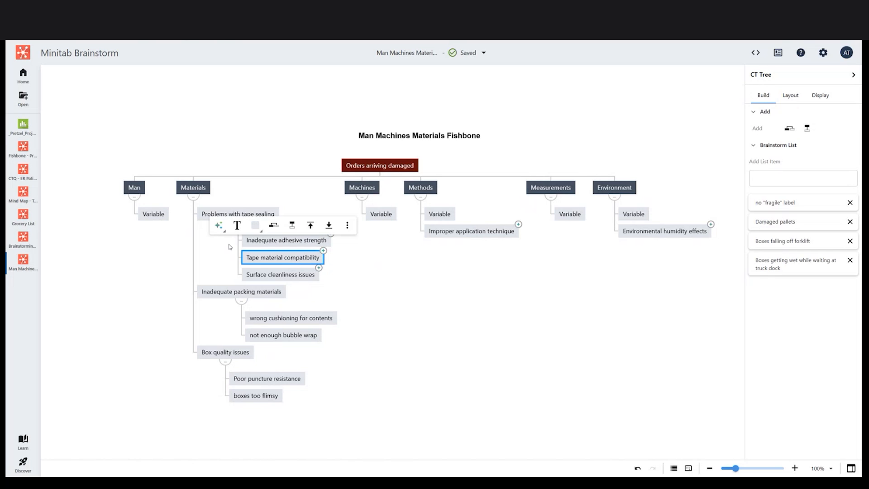
pyautogui.click(224, 232)
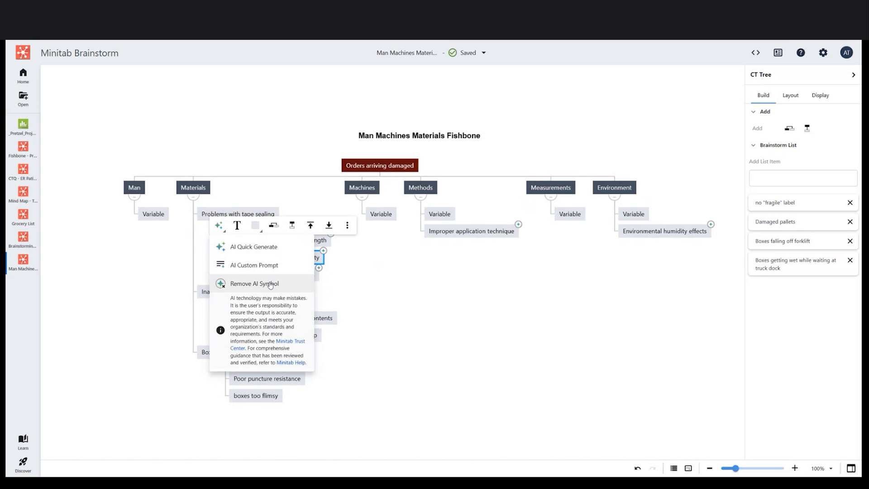
pyautogui.click(358, 288)
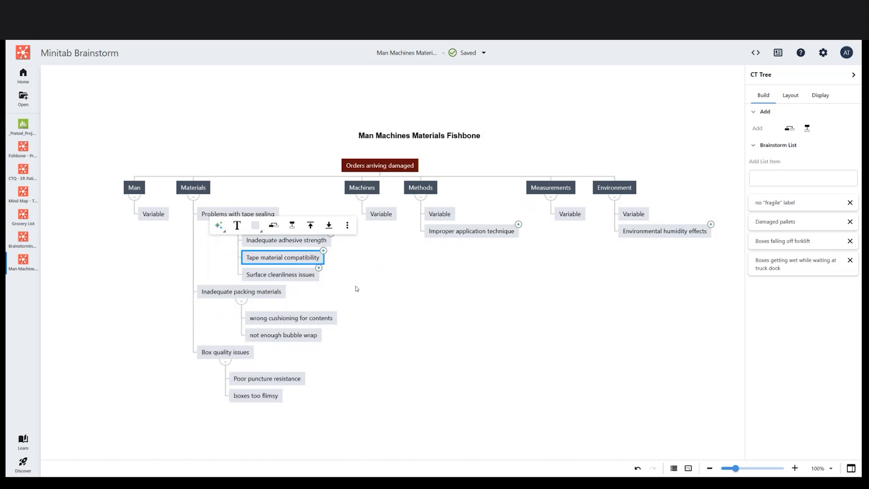
pyautogui.click(357, 289)
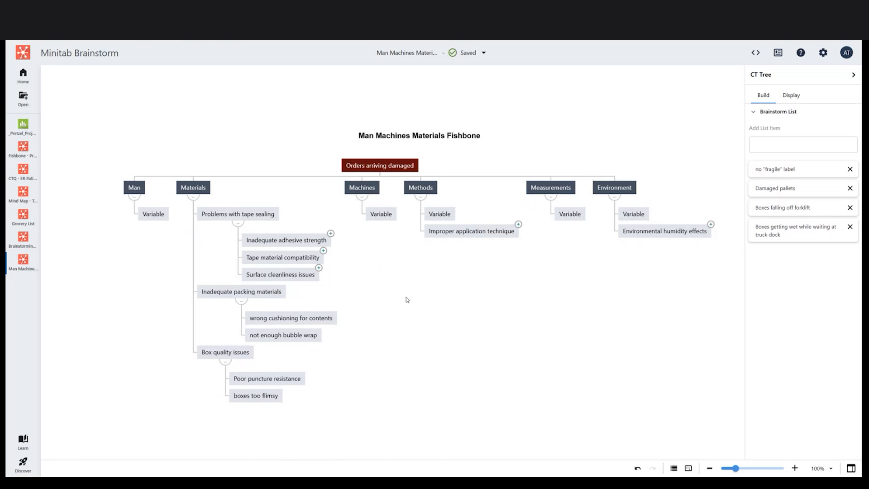
# Try removing the AI symbols from all AI-generated nodes in the diagram, and undo the change.
pyautogui.click(678, 471)
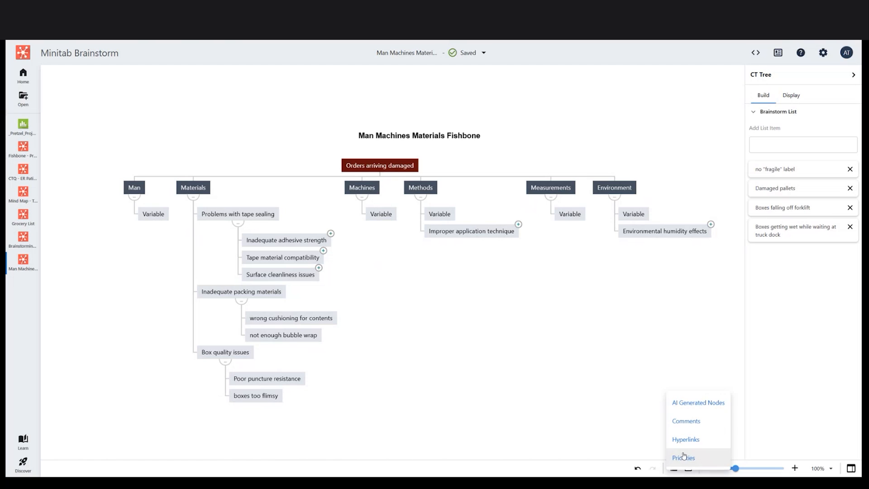
pyautogui.click(686, 407)
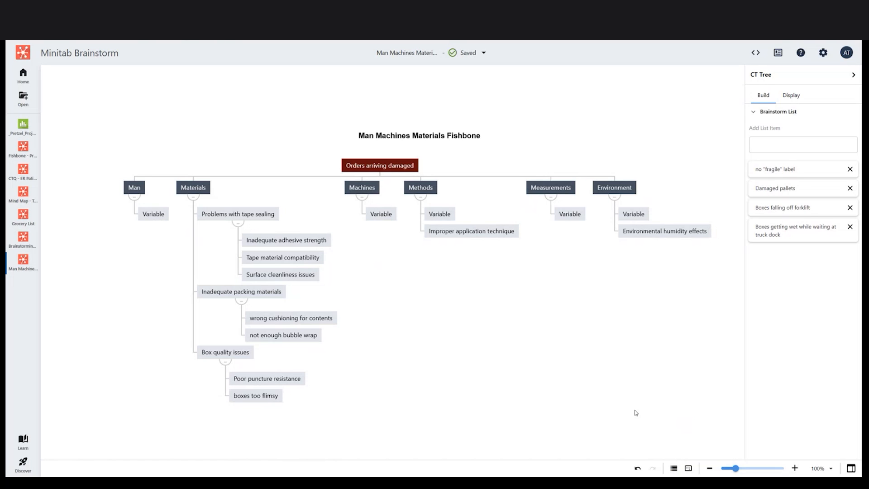
pyautogui.click(638, 468)
# Set both the fill color and the line color of the "Orders arriving damaged" node to black.
pyautogui.click(376, 167)
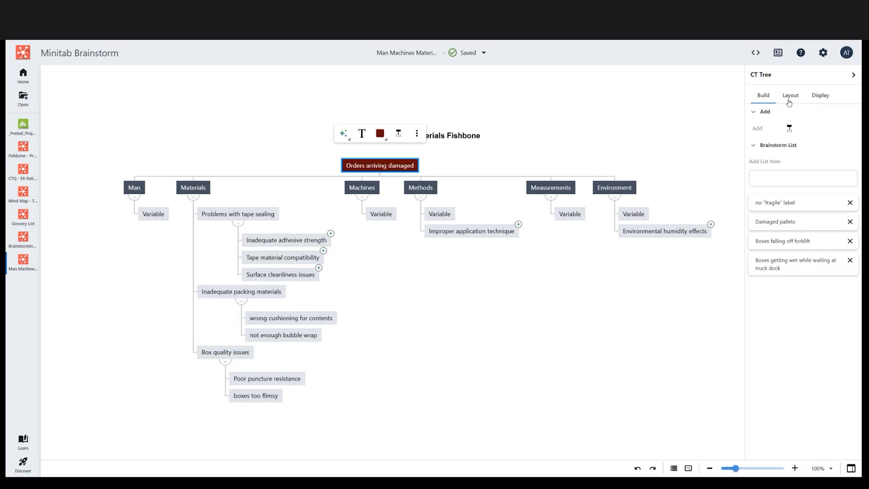
pyautogui.click(789, 102)
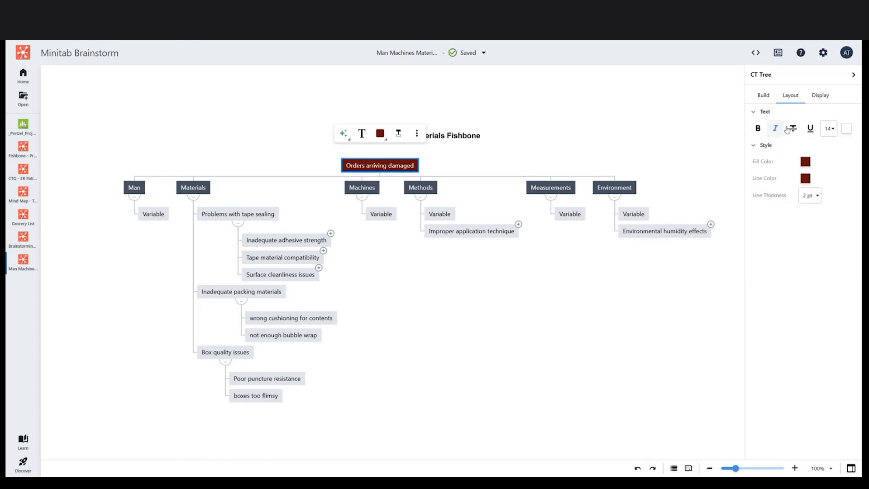
pyautogui.click(851, 135)
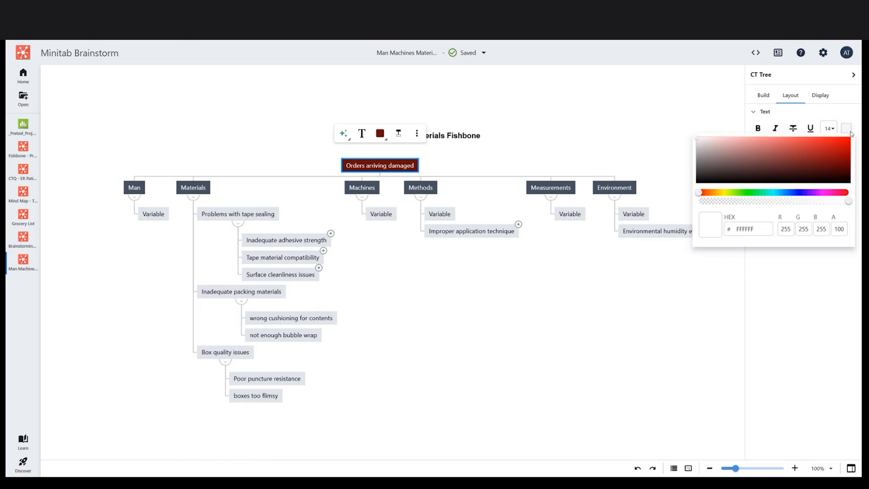
pyautogui.click(705, 127)
pyautogui.click(808, 165)
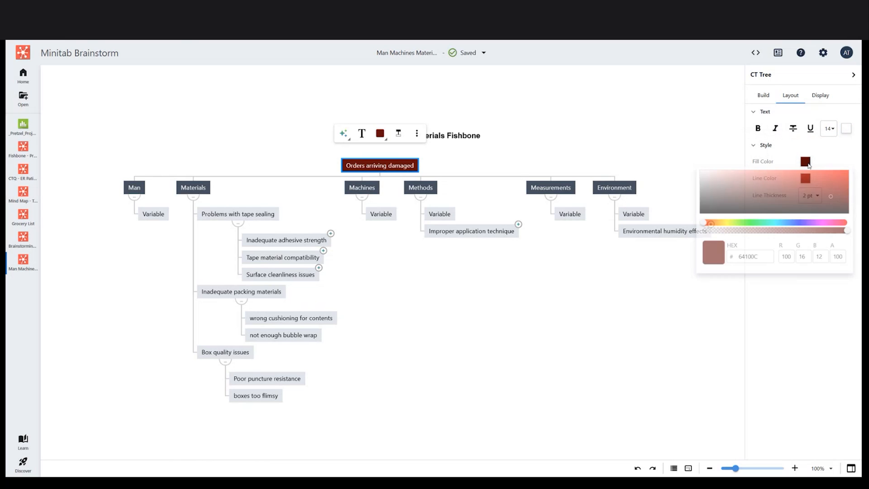
pyautogui.moveTo(828, 203)
pyautogui.mouseDown()
pyautogui.moveTo(831, 197)
pyautogui.moveTo(688, 219)
pyautogui.moveTo(697, 217)
pyautogui.mouseUp()
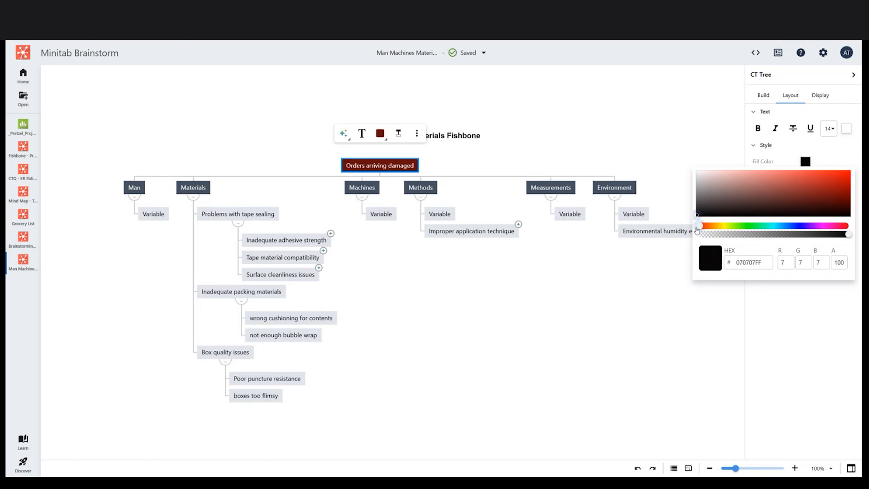
pyautogui.click(696, 218)
pyautogui.click(777, 323)
pyautogui.click(804, 180)
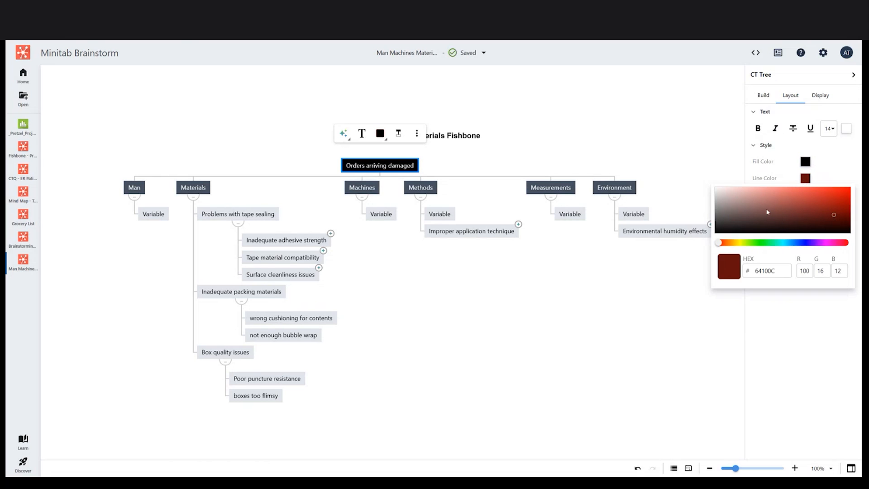
pyautogui.moveTo(833, 216)
pyautogui.mouseDown()
pyautogui.moveTo(708, 236)
pyautogui.moveTo(717, 235)
pyautogui.mouseUp()
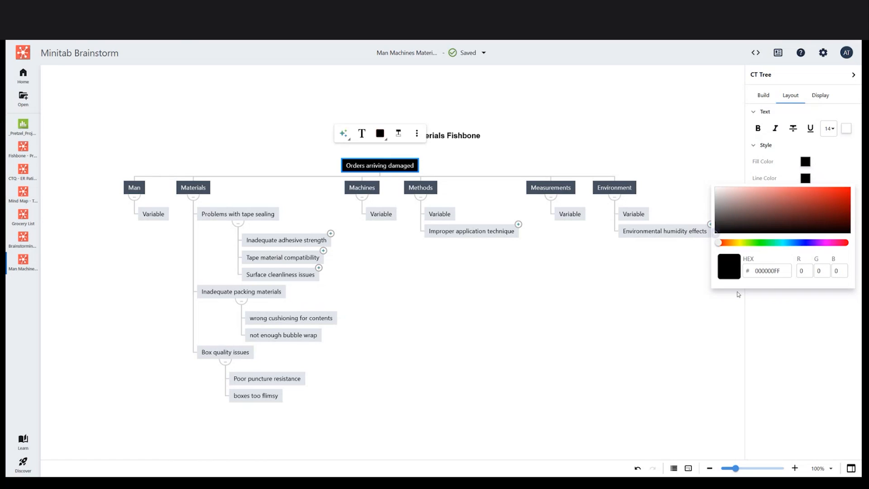
pyautogui.click(739, 294)
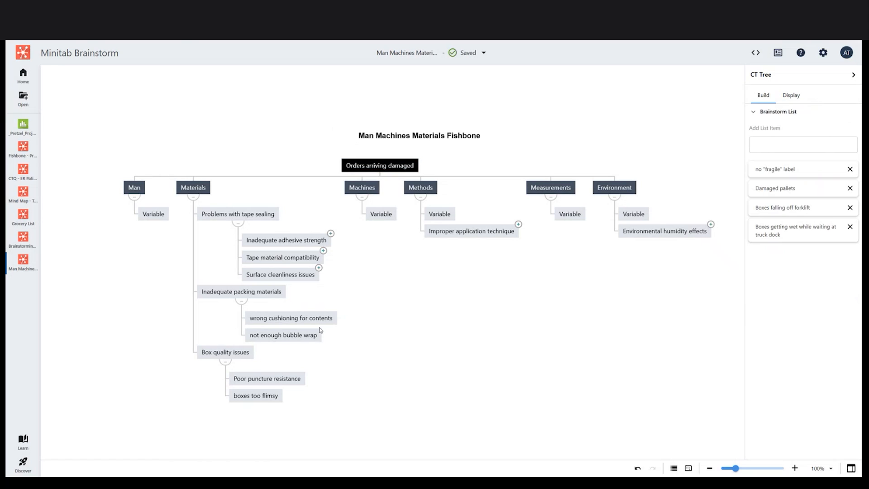
# Set the Materials node's fill color to the green with hex code 339c5e.
pyautogui.click(182, 194)
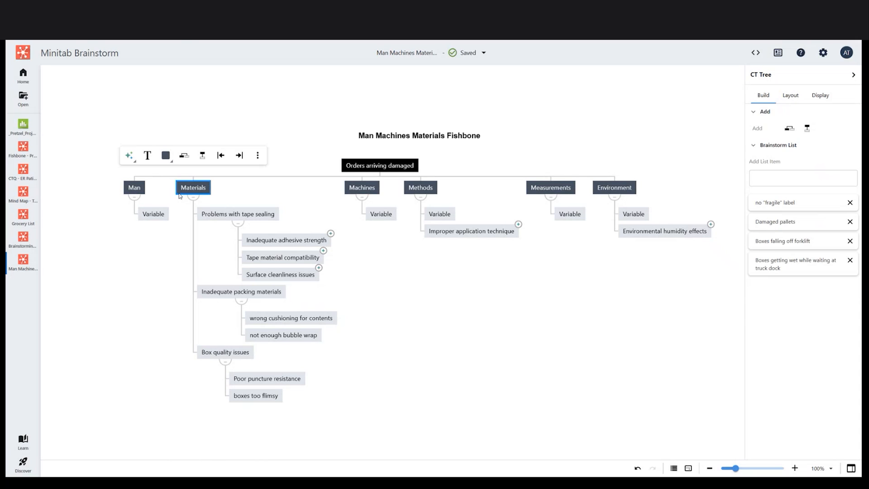
pyautogui.click(791, 96)
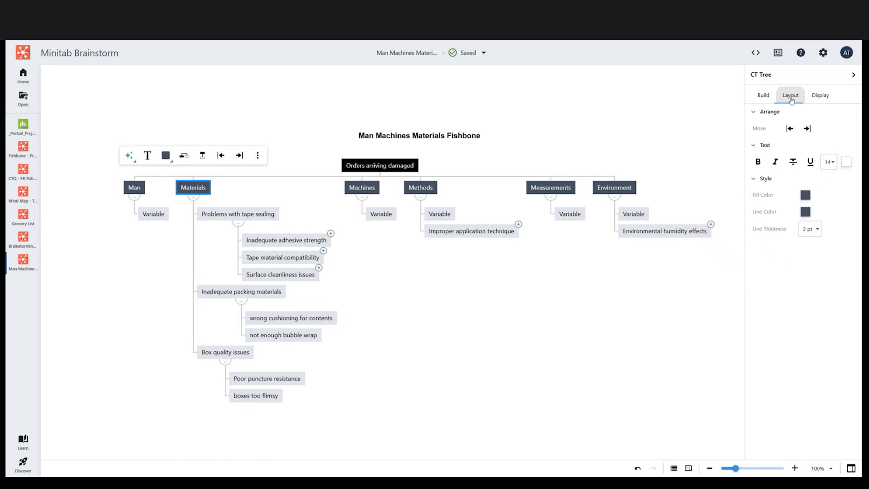
pyautogui.click(805, 195)
pyautogui.moveTo(788, 259); pyautogui.dragTo(751, 259)
pyautogui.moveTo(779, 218)
pyautogui.mouseDown()
pyautogui.moveTo(763, 213)
pyautogui.moveTo(791, 231)
pyautogui.mouseUp()
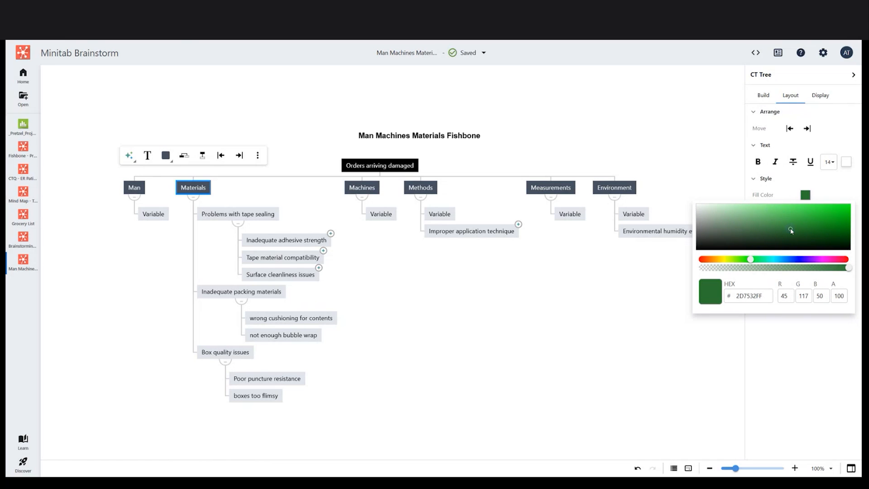
pyautogui.doubleClick(743, 296)
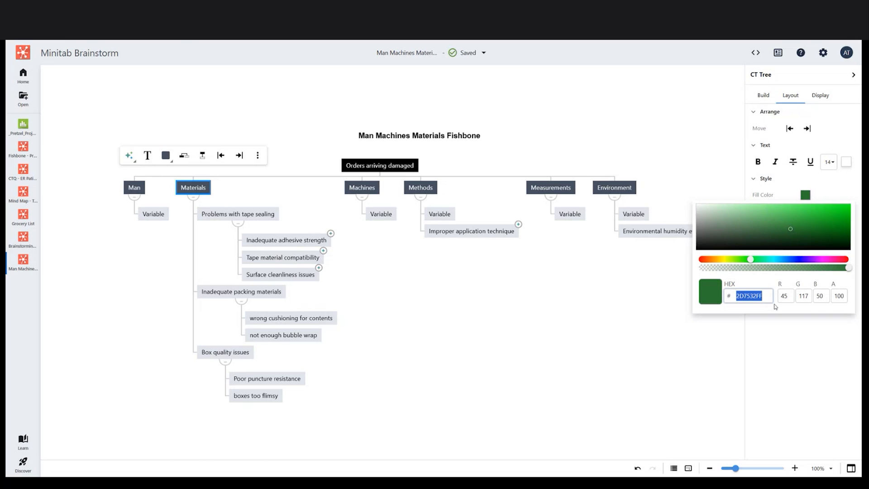
pyautogui.write('339c5e')
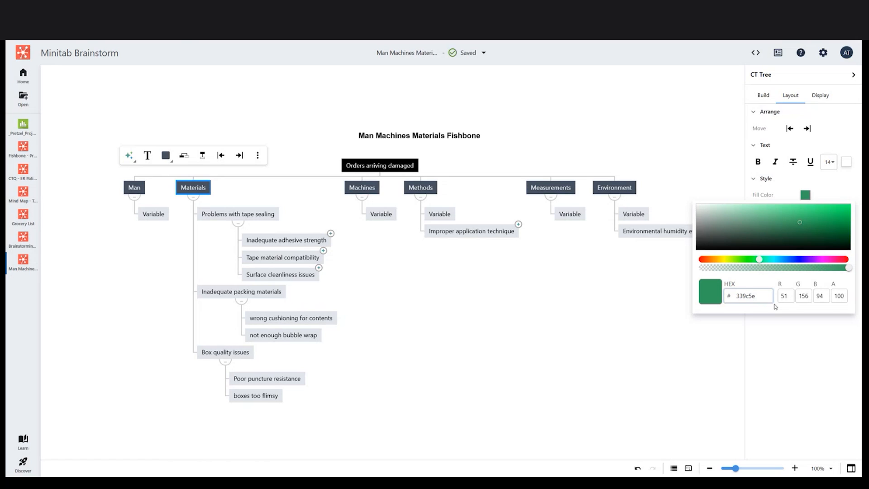
pyautogui.click(769, 344)
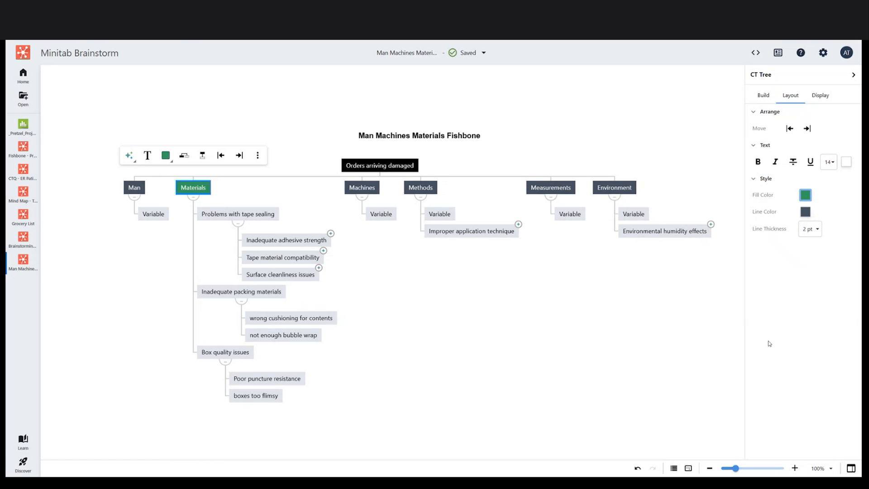
# Set the Materials node's line thickness to 0 pt.
pyautogui.click(806, 213)
pyautogui.click(807, 213)
pyautogui.click(810, 229)
pyautogui.click(813, 257)
pyautogui.rightClick(813, 258)
pyautogui.click(813, 254)
pyautogui.click(814, 254)
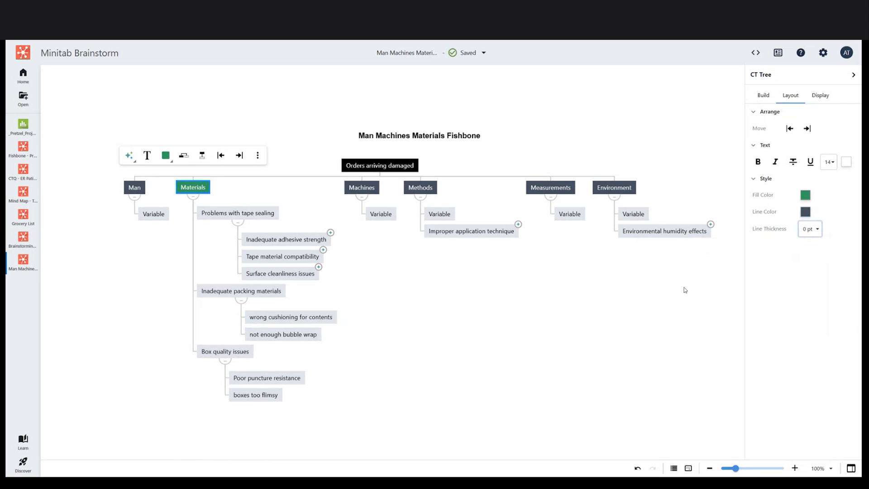
pyautogui.click(531, 328)
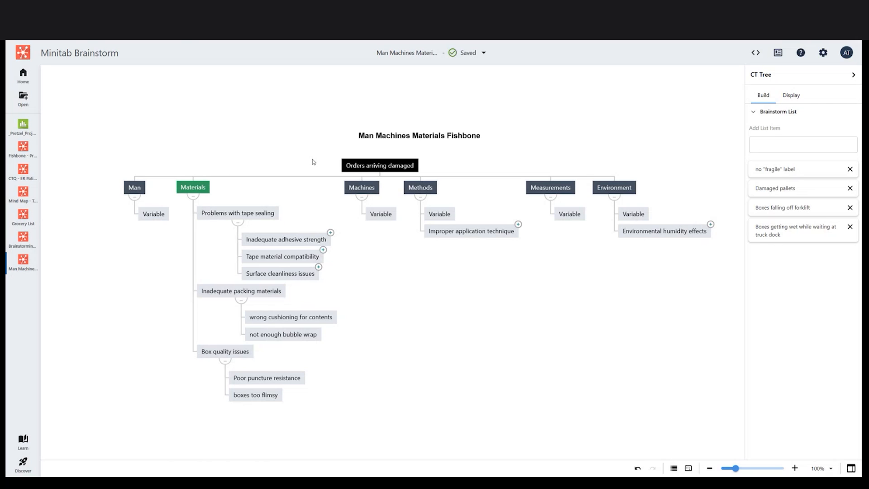
# Apply the recently used green color to the Man node.
pyautogui.click(127, 192)
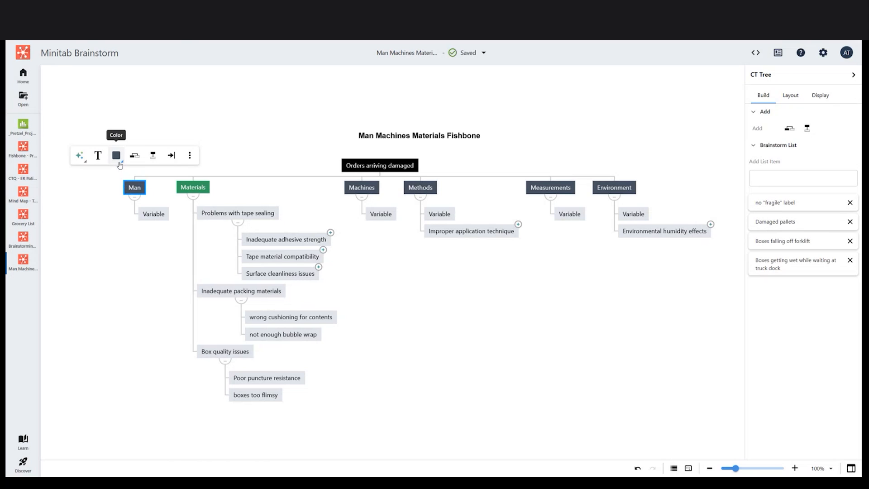
pyautogui.click(119, 164)
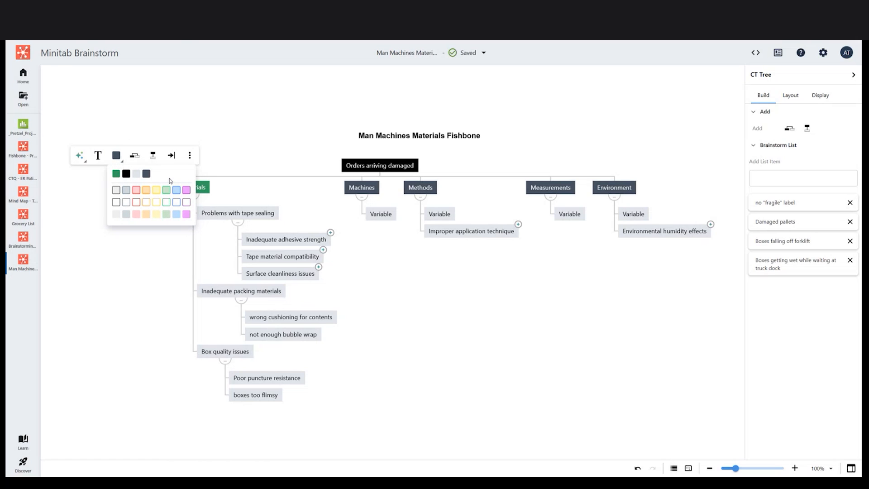
pyautogui.click(116, 175)
pyautogui.click(90, 233)
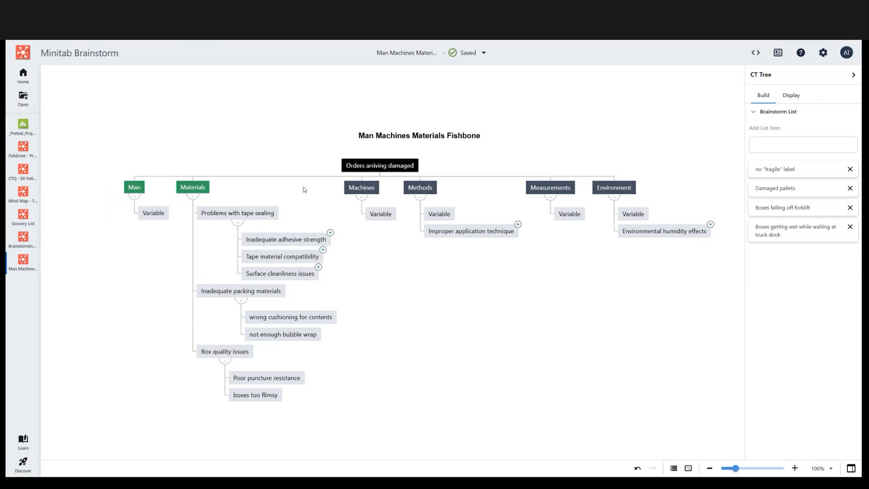
# Apply the recently used green color to the Machines, Methods, Measurements and Environment nodes together.
pyautogui.moveTo(304, 187); pyautogui.dragTo(322, 187)
pyautogui.moveTo(313, 185); pyautogui.dragTo(657, 195)
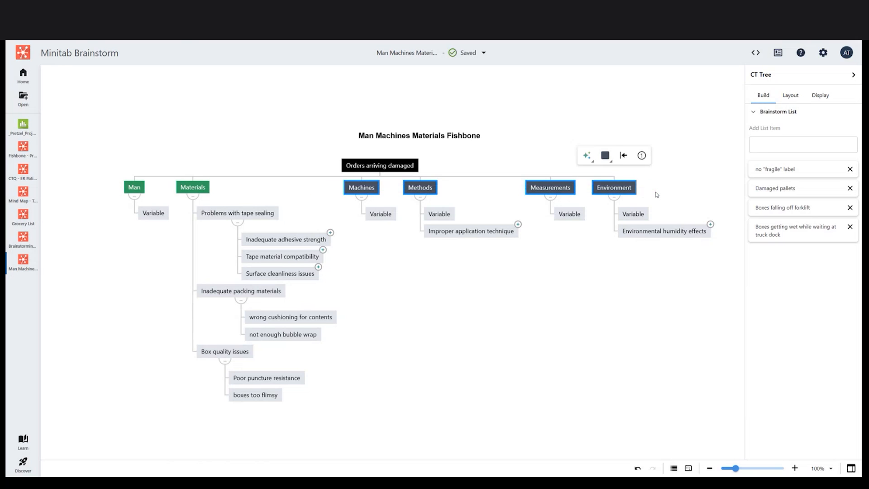
pyautogui.click(610, 162)
pyautogui.click(604, 174)
pyautogui.click(534, 165)
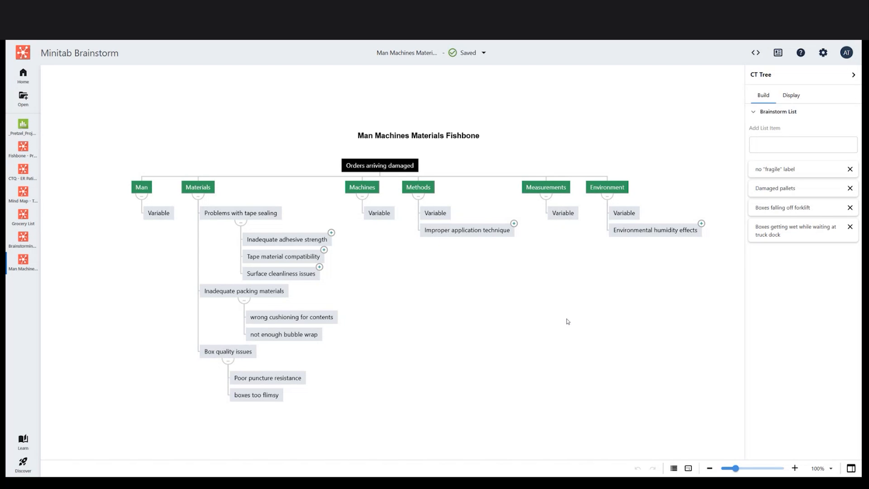
# Show the brainstorming tools CT Tree, and return to the Minitab Solution Center home page.
pyautogui.click(13, 243)
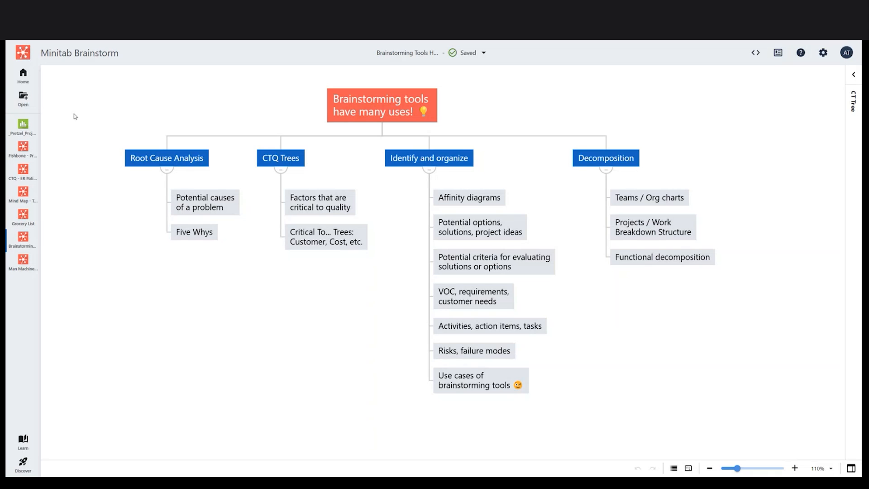
pyautogui.click(30, 81)
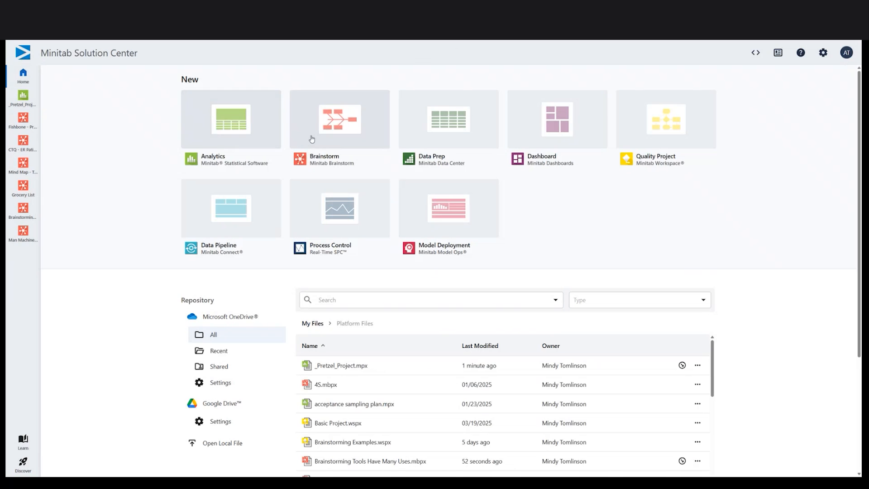
# Create a new Fishbone (Cause and Effect) brainstorm diagram and change its type to Right Tree.
pyautogui.click(312, 139)
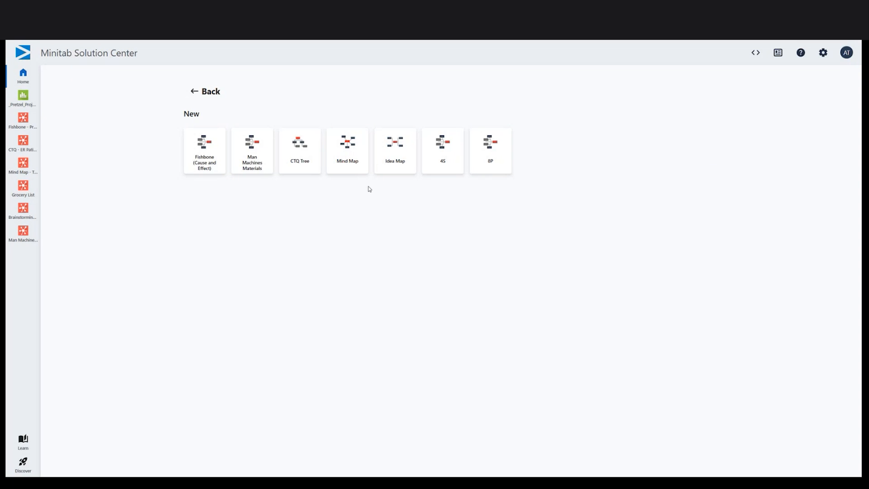
pyautogui.click(216, 170)
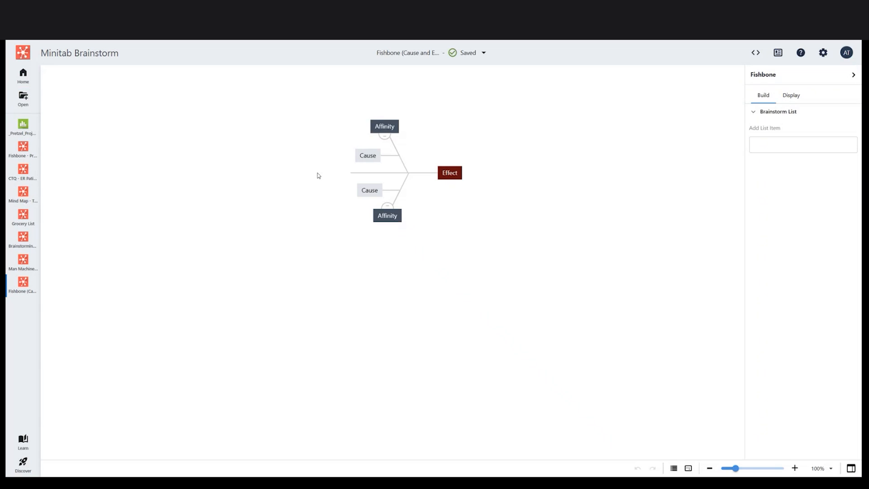
pyautogui.click(792, 95)
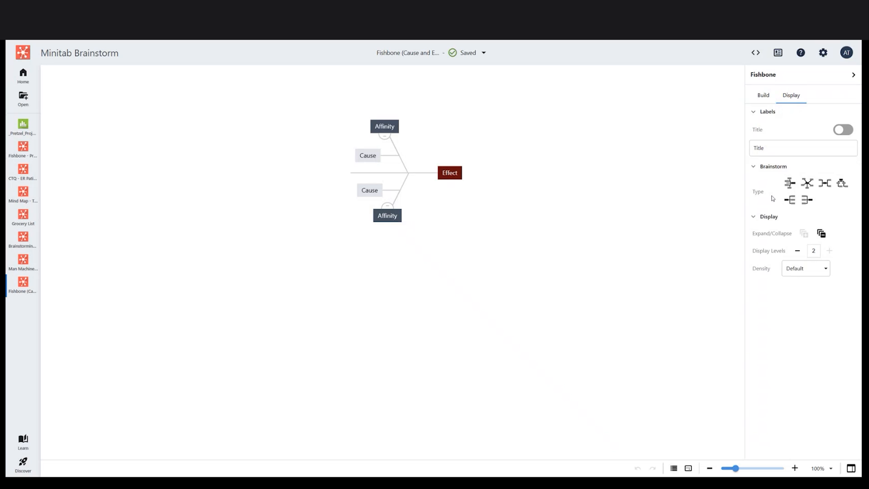
pyautogui.click(789, 203)
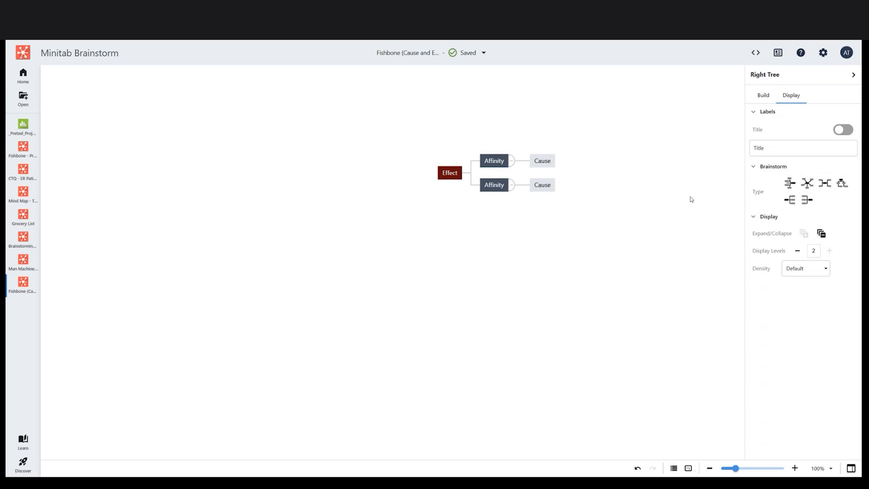
# Set the diagram title to "Functional Decomposition" and turn on its display.
pyautogui.doubleClick(794, 149)
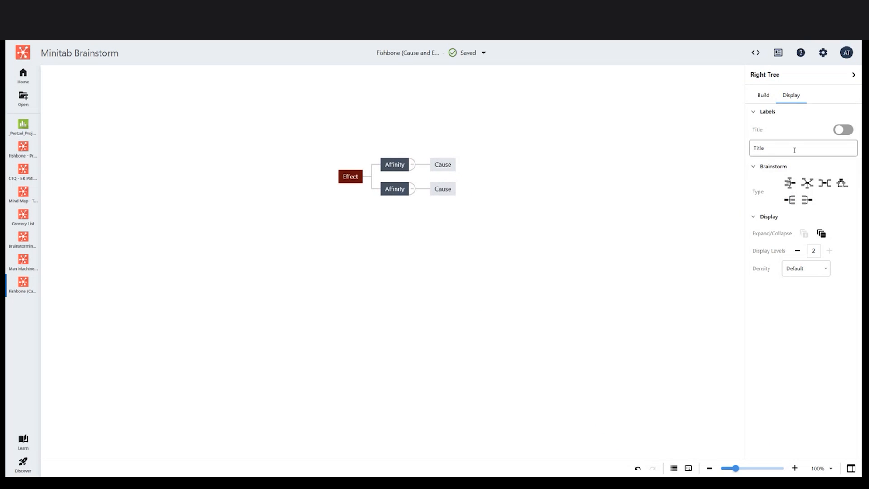
pyautogui.write('Functional Decomposition')
pyautogui.click(843, 130)
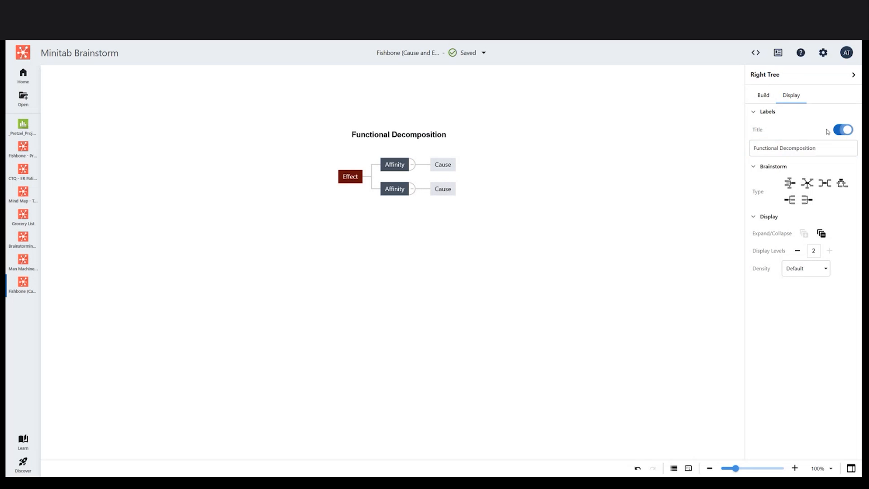
# Rename the root Effect node as Bicycle.
pyautogui.doubleClick(356, 177)
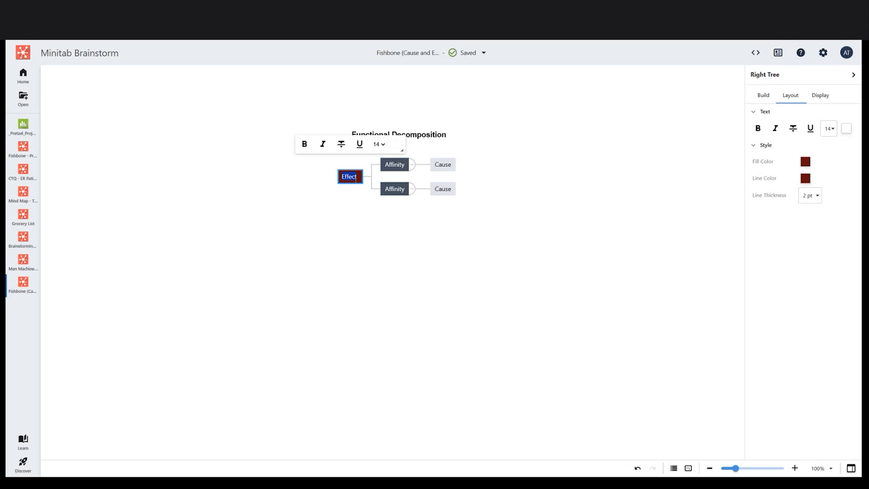
pyautogui.write('Bicycle')
pyautogui.press('Return')
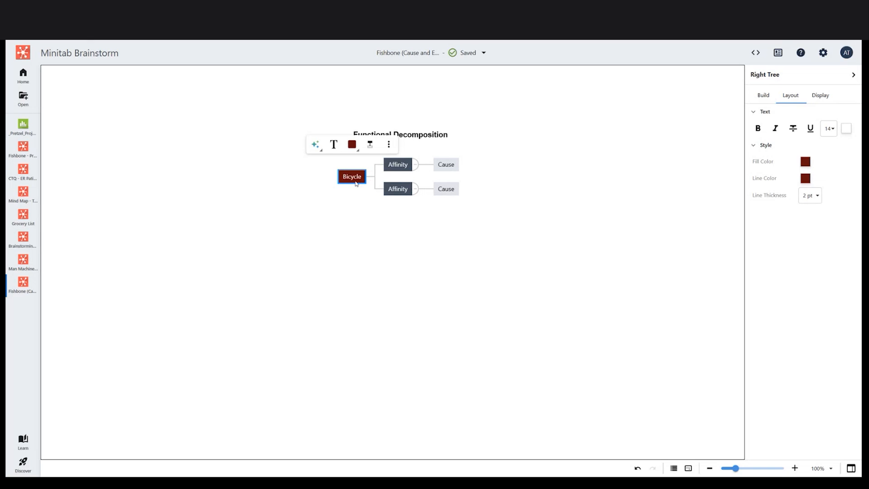
# Delete both Affinity nodes and their Cause nodes, including all sublevels, leaving only the Bicycle root.
pyautogui.click(441, 231)
pyautogui.click(384, 164)
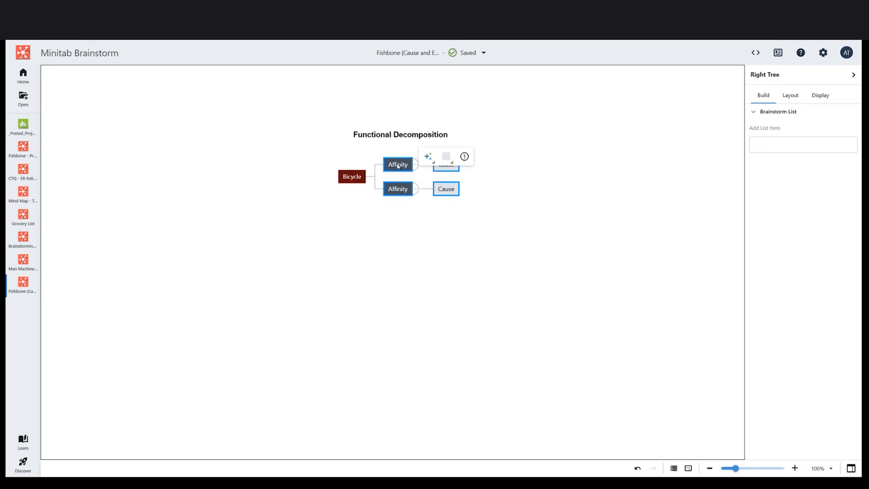
pyautogui.rightClick(400, 171)
pyautogui.click(442, 243)
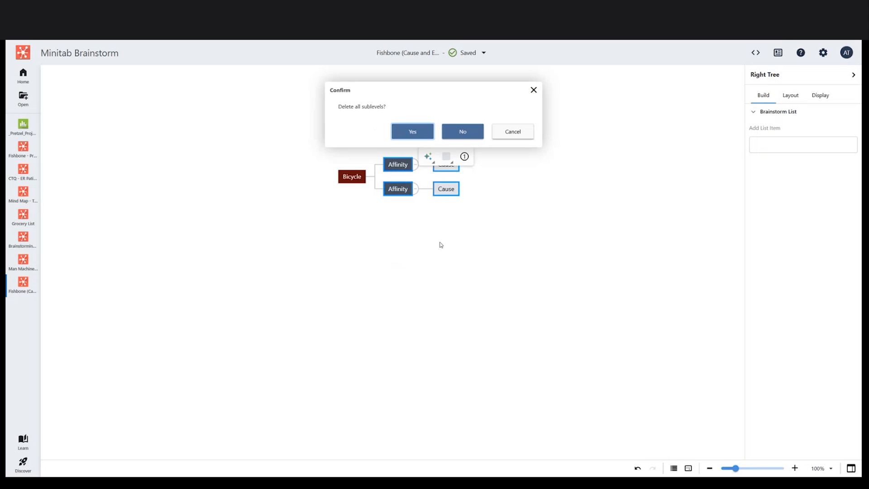
pyautogui.click(416, 135)
pyautogui.click(395, 201)
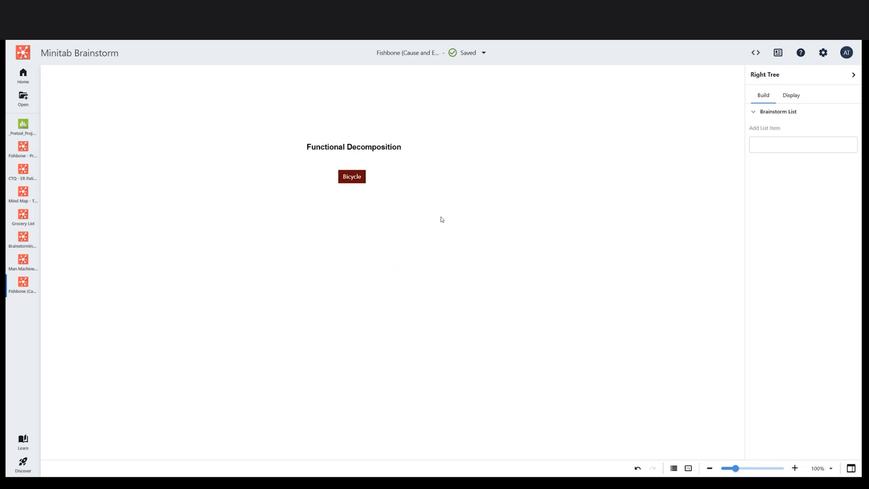
# Try AI Quick Generate on the Bicycle node, and undo the generated branches.
pyautogui.click(362, 181)
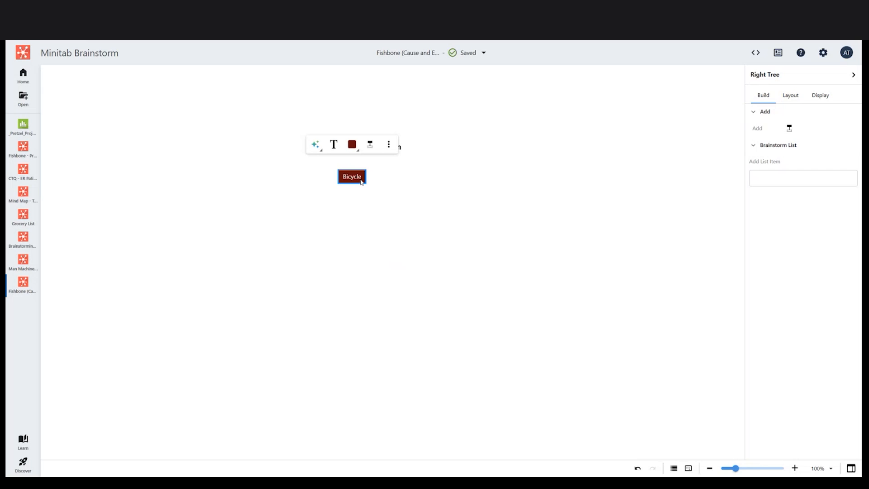
pyautogui.click(315, 145)
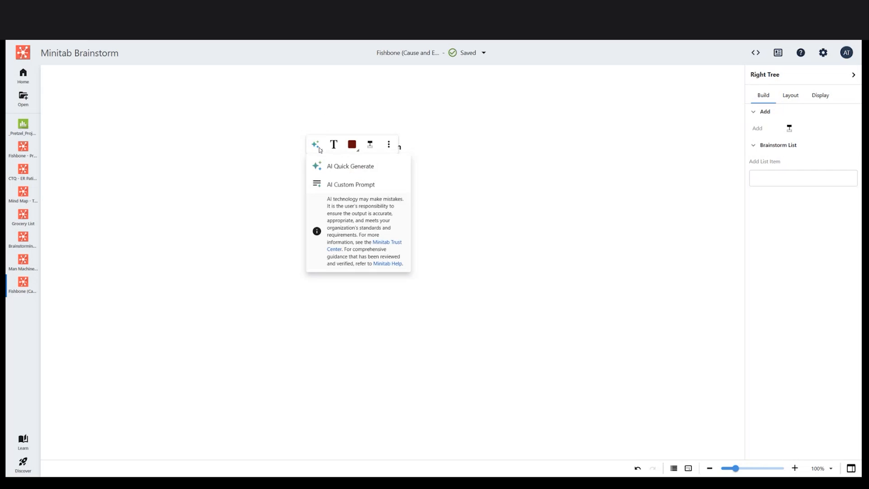
pyautogui.click(384, 172)
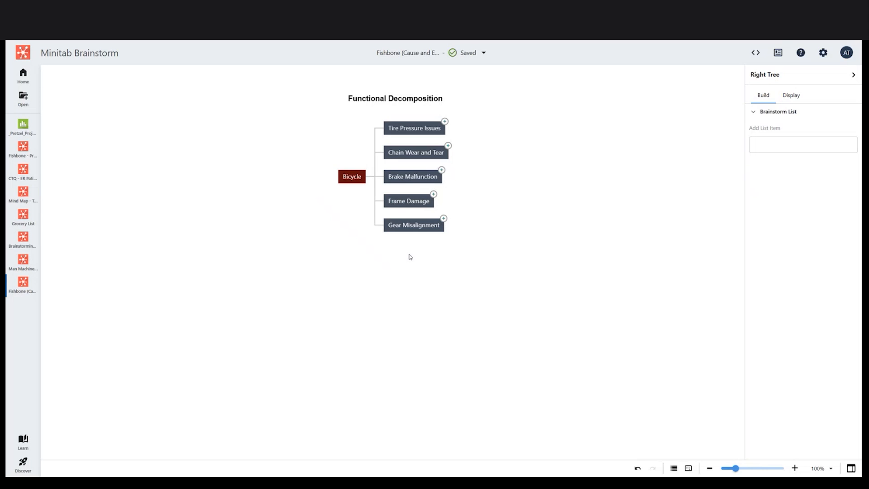
pyautogui.click(637, 468)
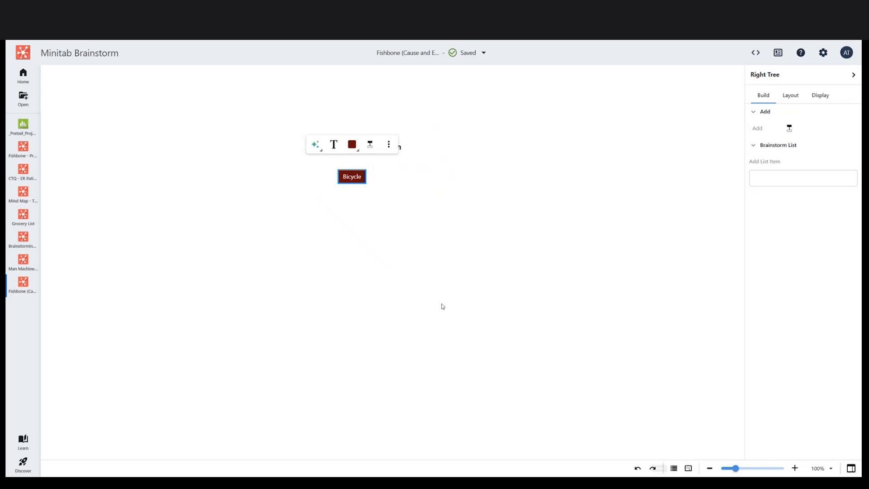
# Generate Bicycle branches with the AI custom prompt "I am creating a functional decomposition of a bicycle, as part of a product design process. Please generate the main components.".
pyautogui.click(316, 144)
pyautogui.click(381, 186)
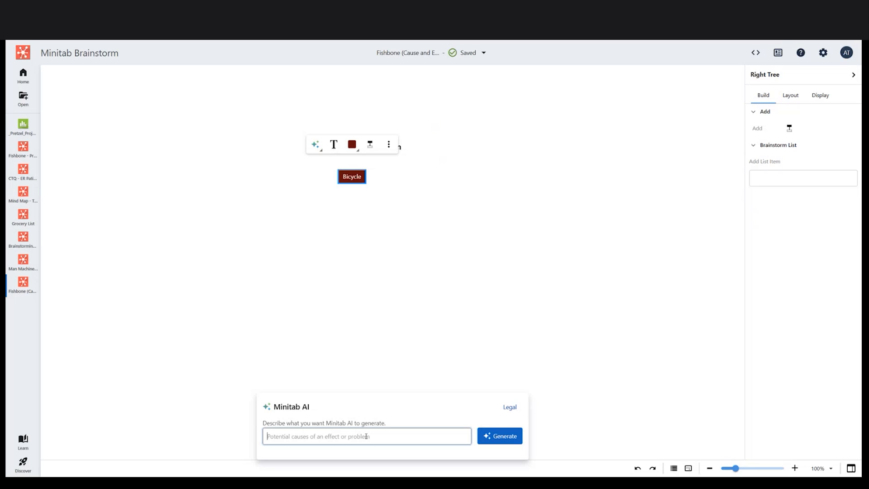
pyautogui.write('A')
pyautogui.press('BackSpace')
pyautogui.write('I am creating a functional decomposition of a bicycle, as part of a p[ro')
pyautogui.press('BackSpace')
pyautogui.press('BackSpace')
pyautogui.press('BackSpace')
pyautogui.write('roduct design process.')
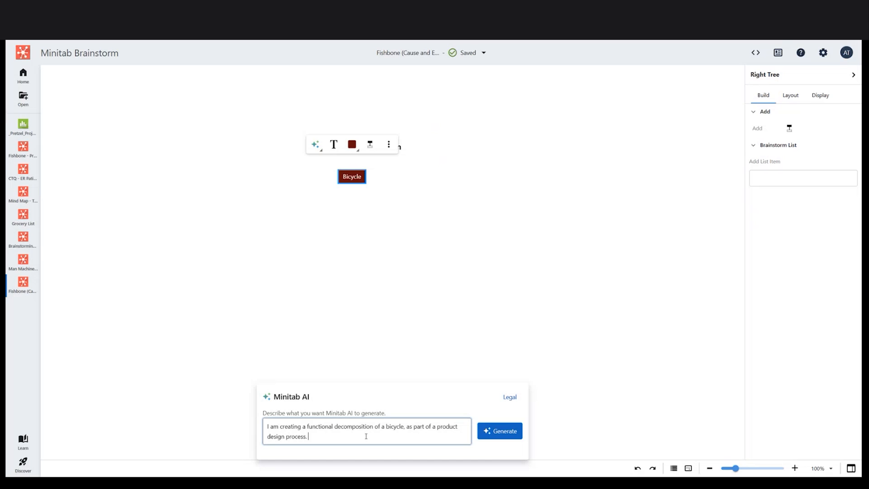
pyautogui.write('Please generate the main components.')
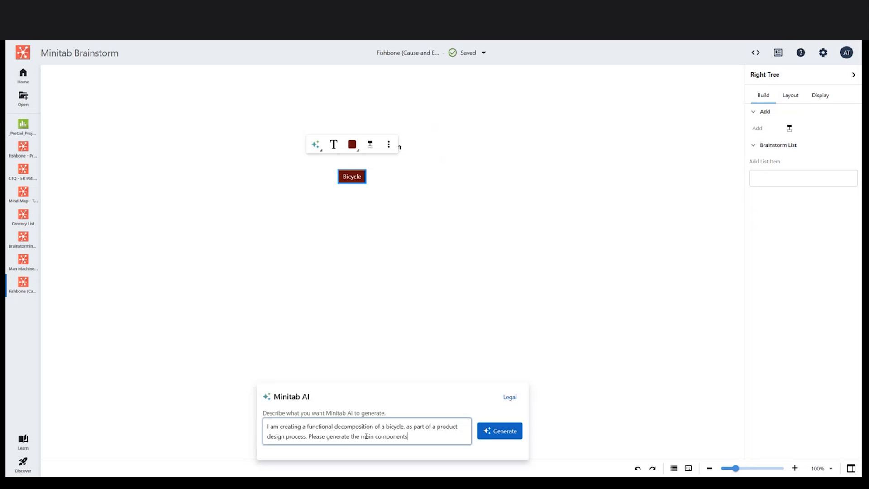
pyautogui.click(518, 434)
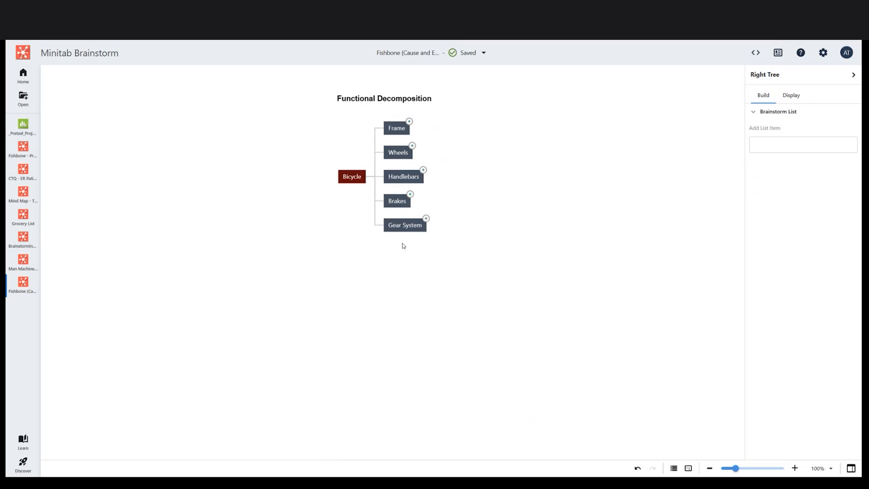
# Add a Seat node after Gear System at the same level.
pyautogui.click(402, 227)
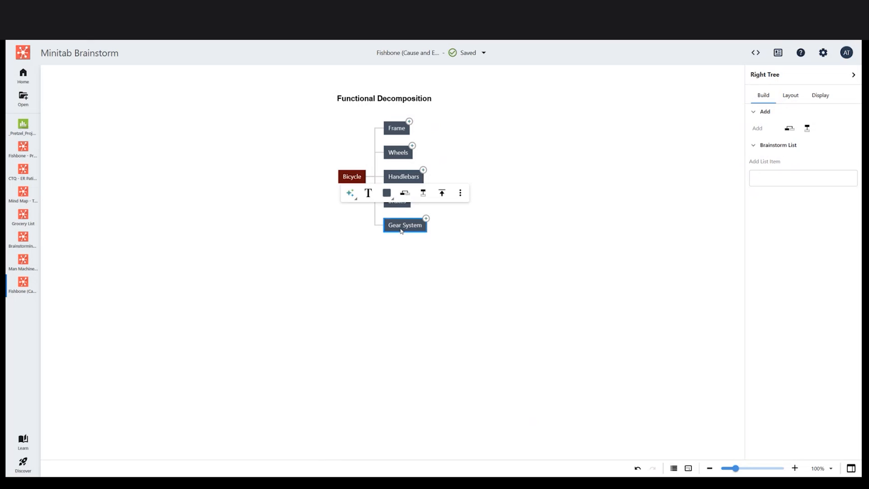
pyautogui.click(408, 194)
pyautogui.write('Seat')
pyautogui.click(514, 255)
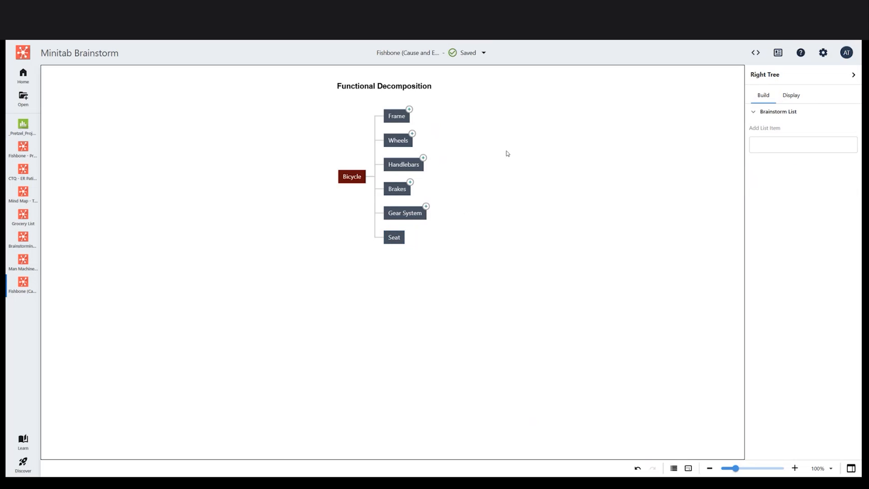
# Generate Wheels branches with the AI custom prompt reworded to ask for the sub-components, and nest Valves under Tires.
pyautogui.click(405, 142)
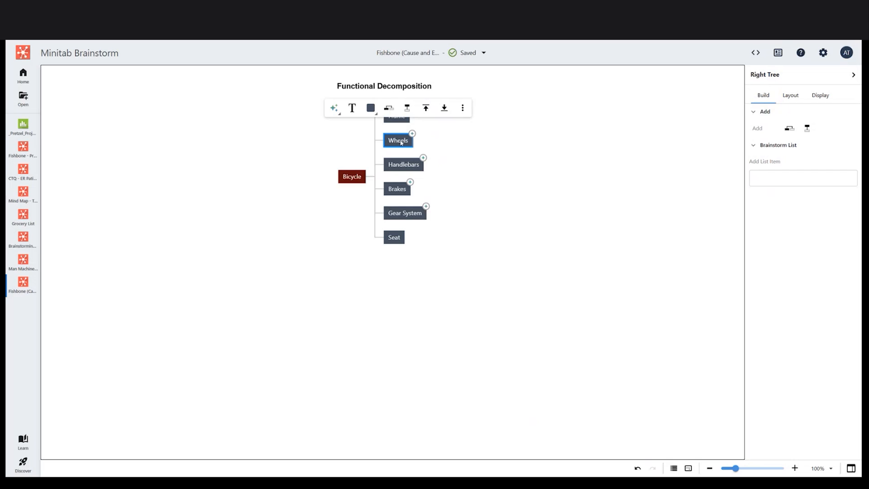
pyautogui.click(340, 113)
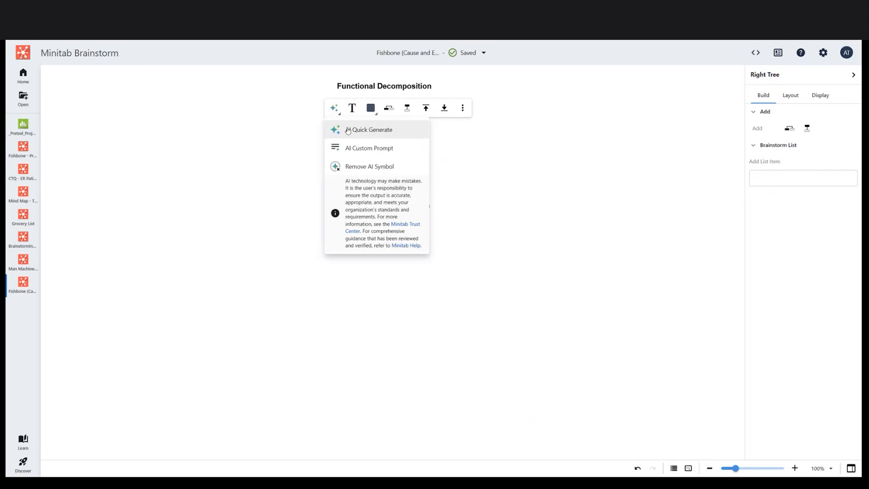
pyautogui.click(357, 146)
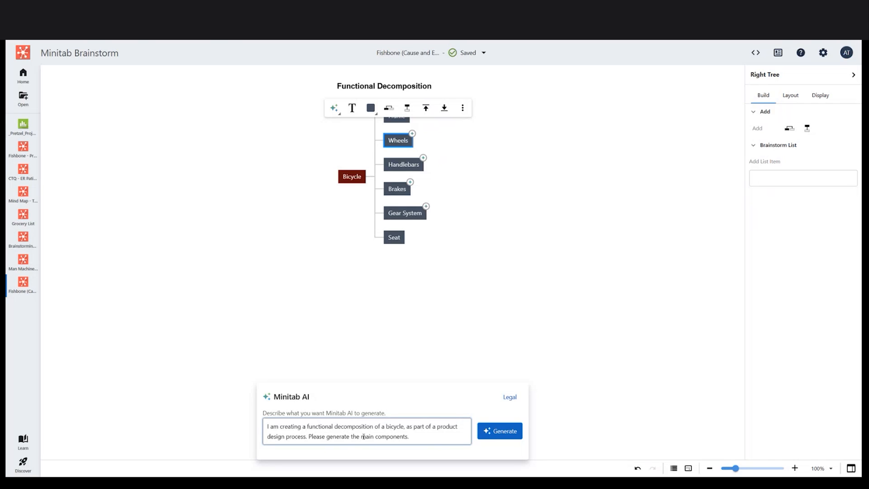
pyautogui.moveTo(361, 437); pyautogui.dragTo(375, 437)
pyautogui.write('sub-')
pyautogui.click(483, 436)
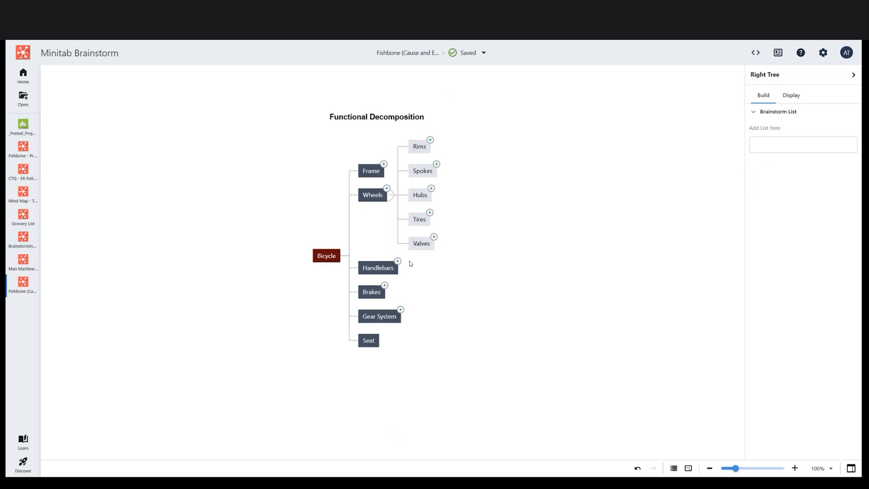
pyautogui.moveTo(422, 246); pyautogui.dragTo(426, 221)
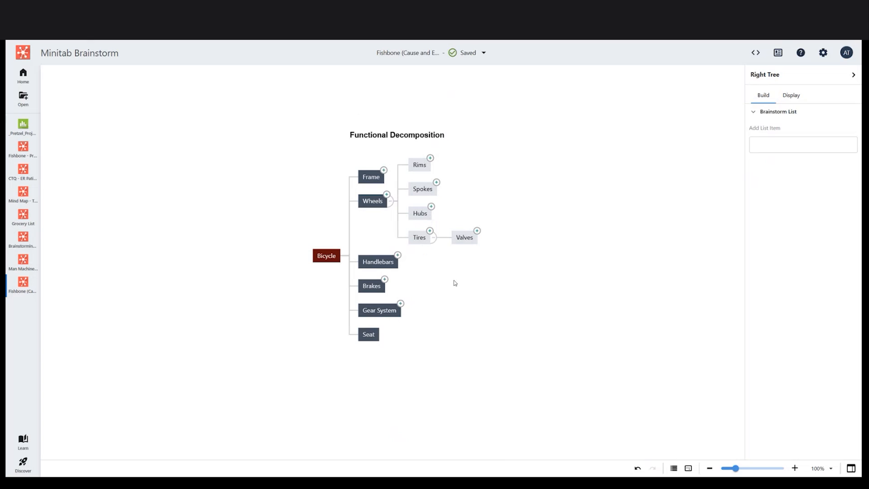
# Generate sub-components for the Hubs node by reusing the existing AI custom prompt.
pyautogui.click(427, 215)
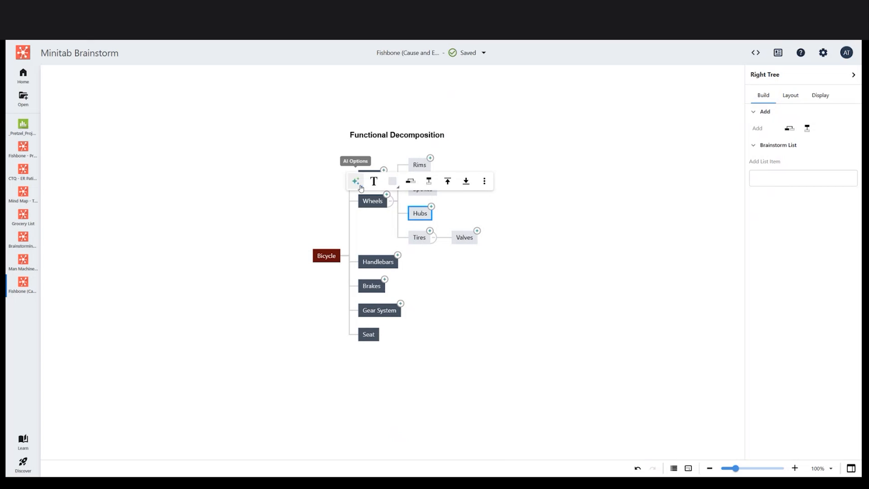
pyautogui.click(356, 181)
pyautogui.click(400, 222)
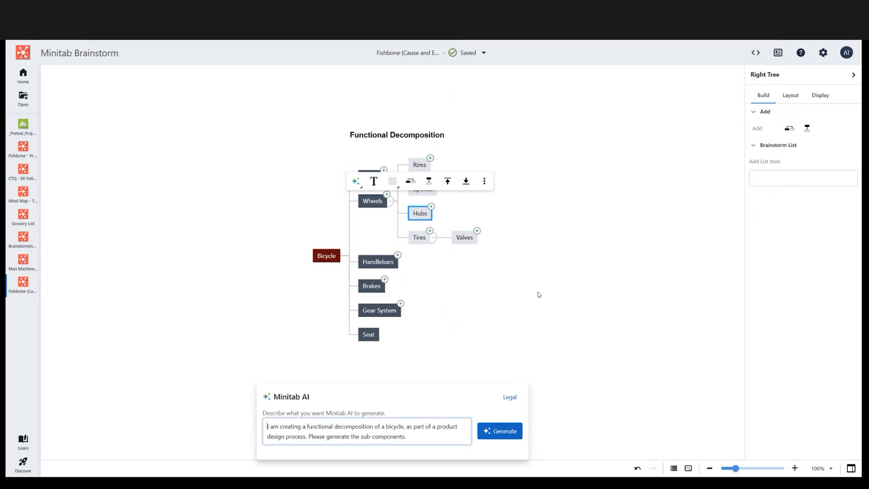
pyautogui.click(492, 433)
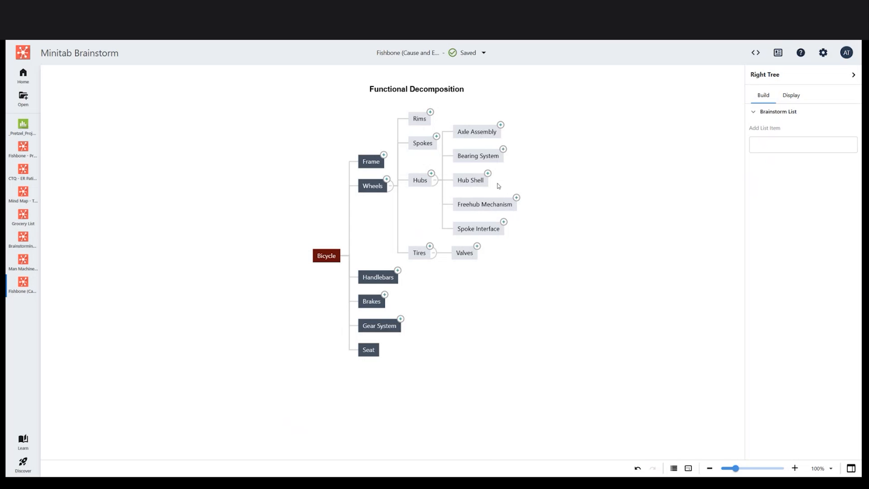
# Generate Bearing System branches with the AI custom prompt ending changed to "Please generate the functions".
pyautogui.click(490, 156)
pyautogui.click(414, 125)
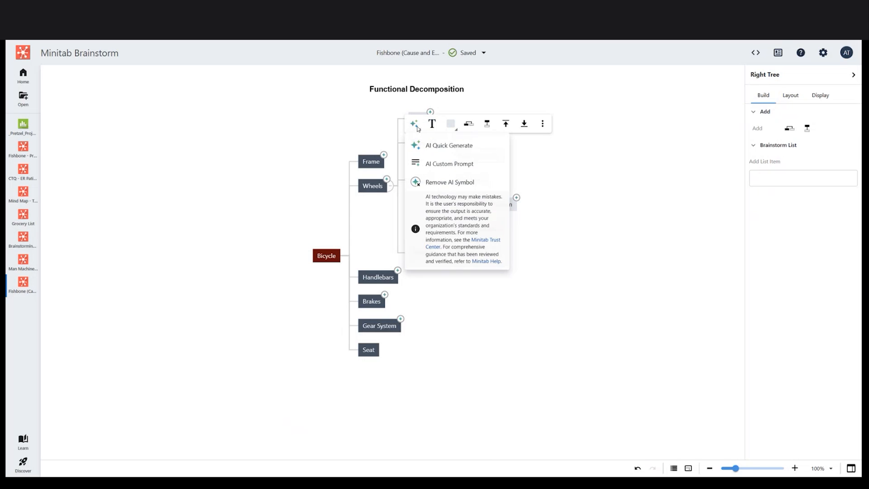
pyautogui.click(446, 164)
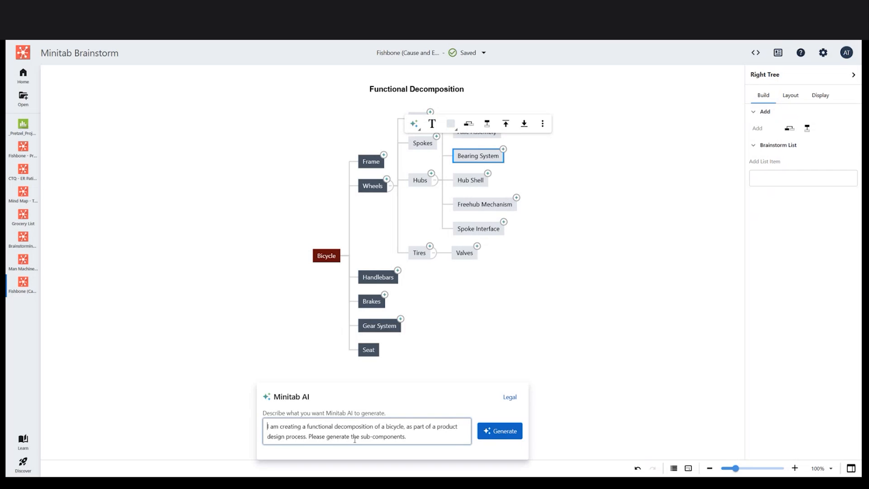
pyautogui.moveTo(360, 437); pyautogui.dragTo(406, 437)
pyautogui.write('functions,')
pyautogui.press('Delete')
pyautogui.click(491, 433)
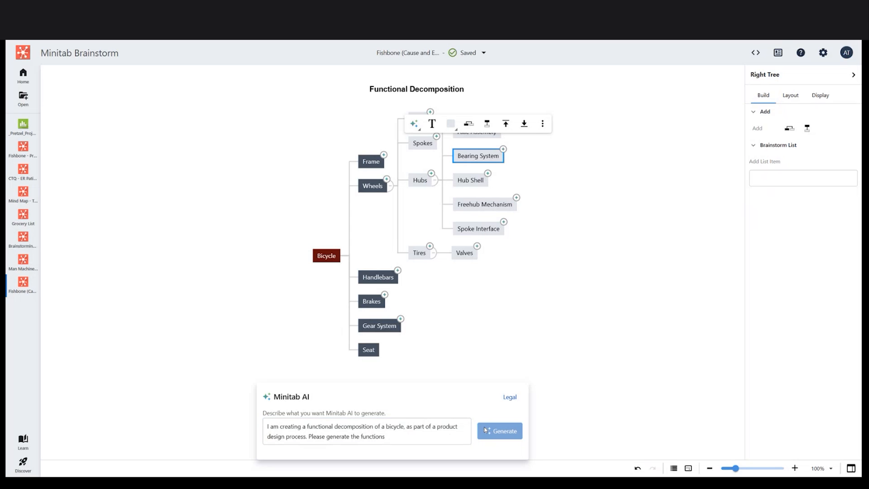
pyautogui.click(560, 302)
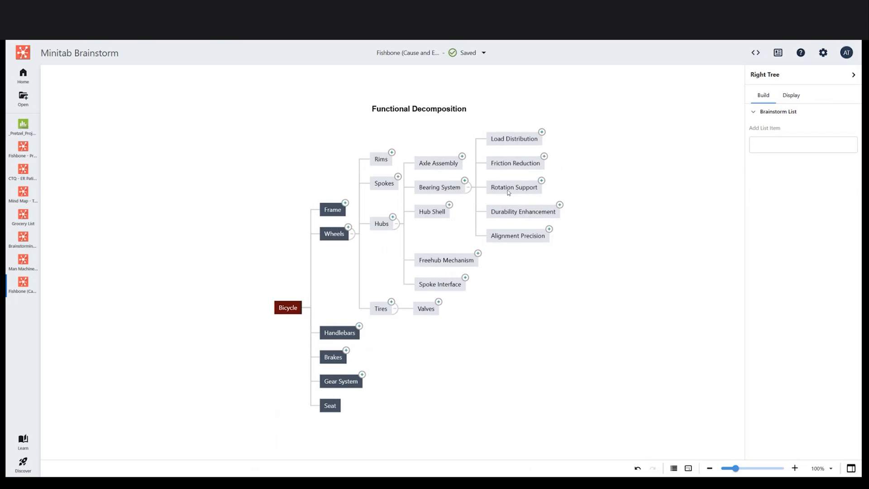
# Delete the Alignment Precision node under Bearing System, and switch to the open brainstorming tools diagram.
pyautogui.click(516, 239)
pyautogui.press('Delete')
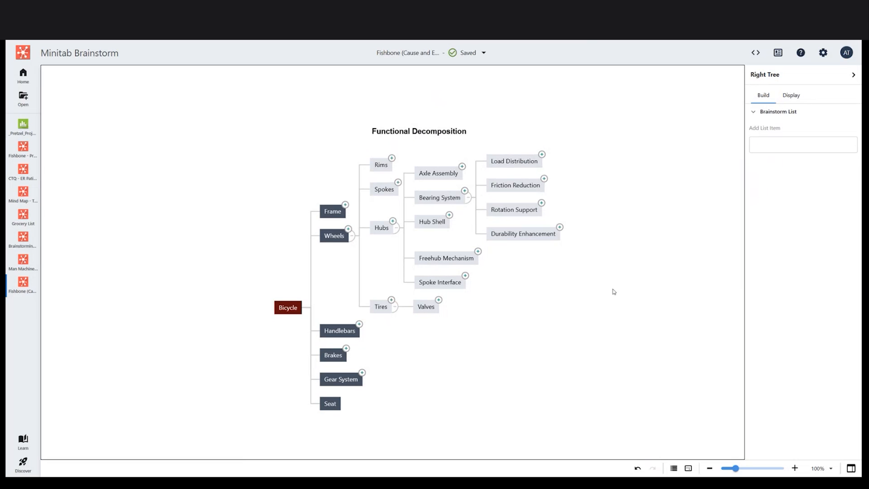
pyautogui.press('Escape')
pyautogui.click(22, 239)
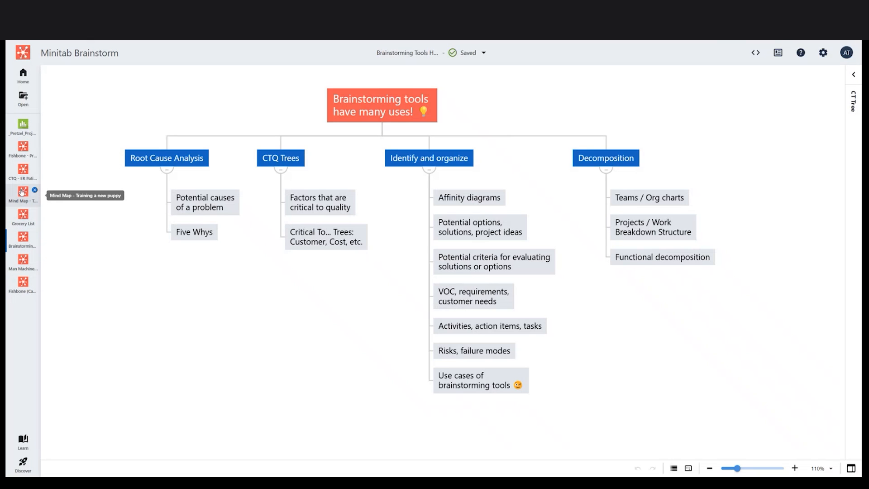
# Look through the open Grocery List, puppy training mind map and CTQ - ER Patient Care diagrams.
pyautogui.click(20, 212)
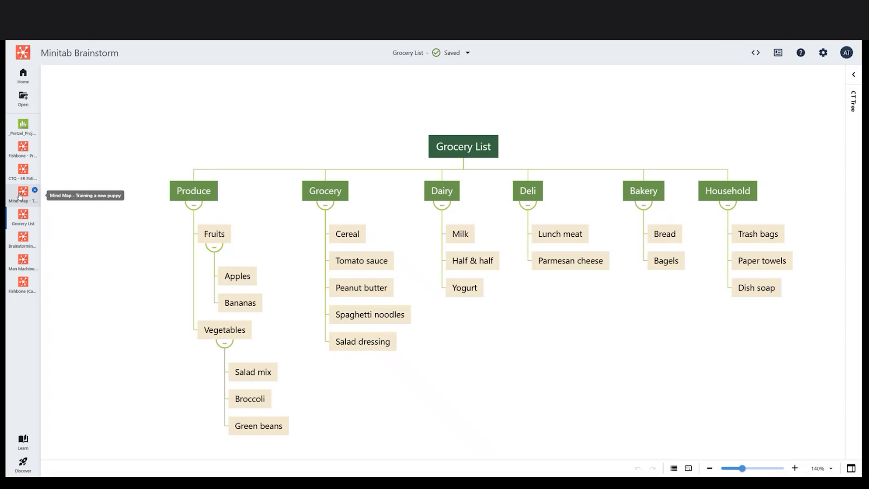
pyautogui.click(21, 195)
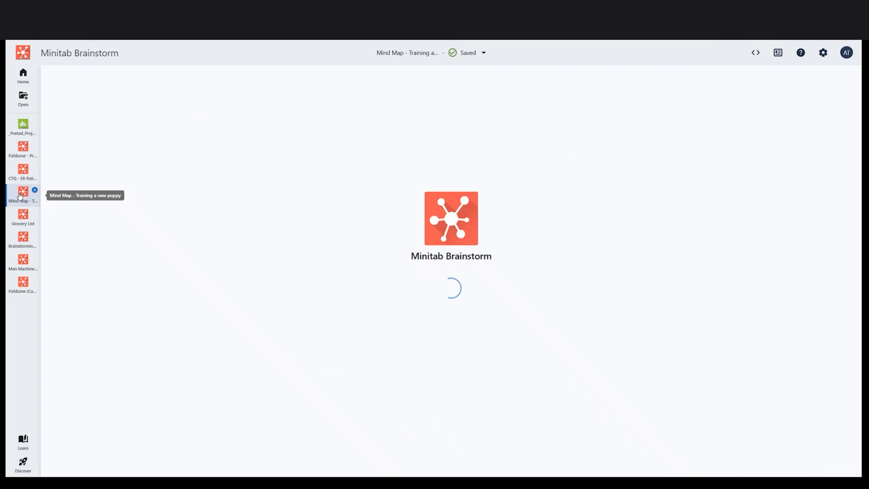
pyautogui.click(24, 169)
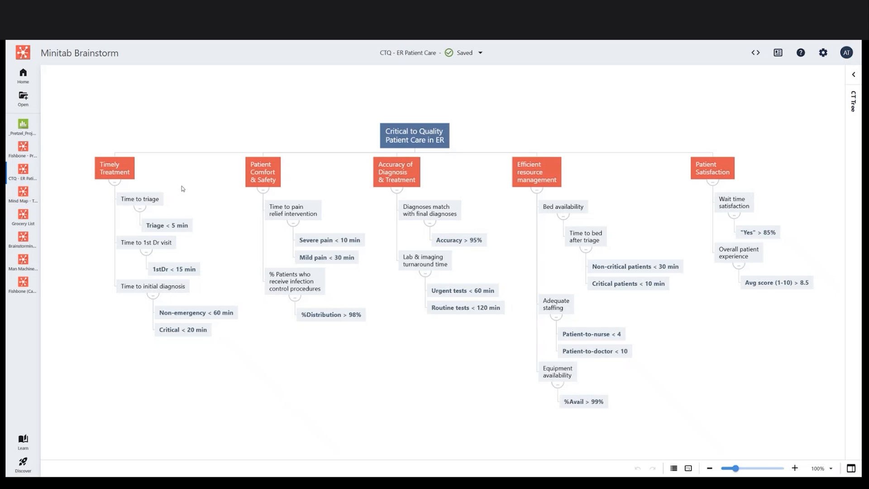
# From the Solution Center home, browse the full list of Quality Project tools and return to the template overview.
pyautogui.click(34, 76)
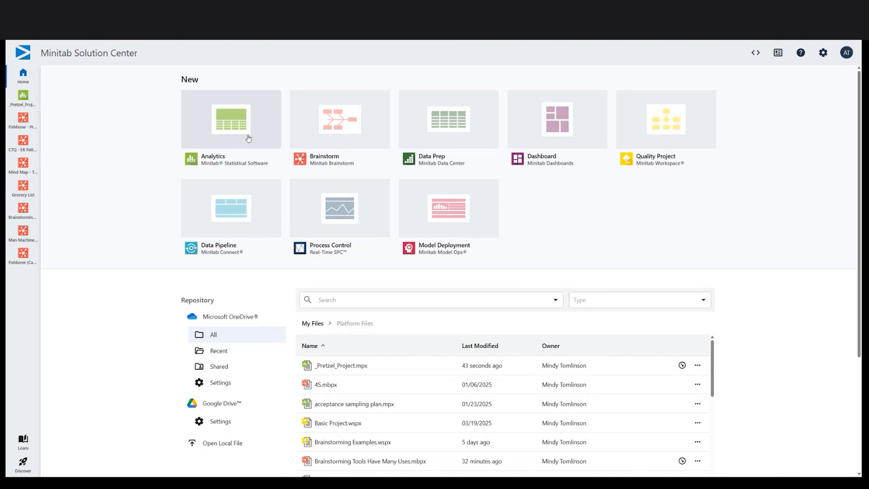
pyautogui.click(631, 136)
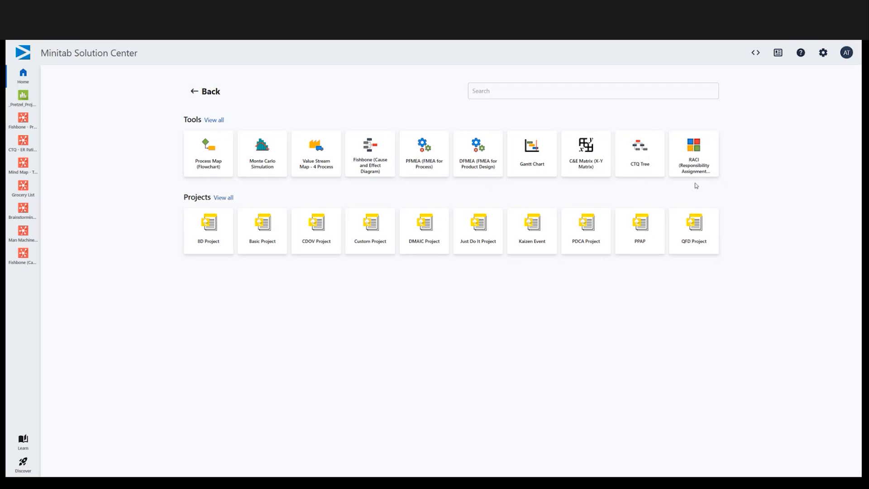
pyautogui.click(220, 120)
pyautogui.scroll(-15, 324, 120)
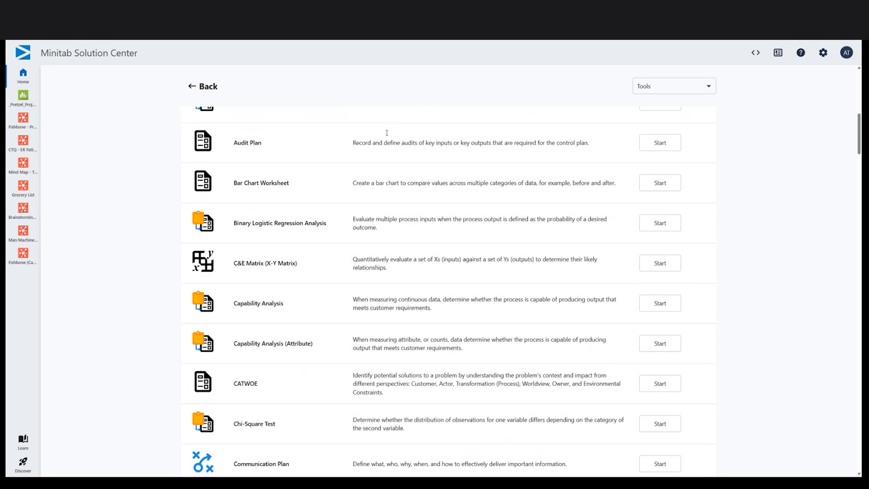
pyautogui.scroll(-13, 387, 132)
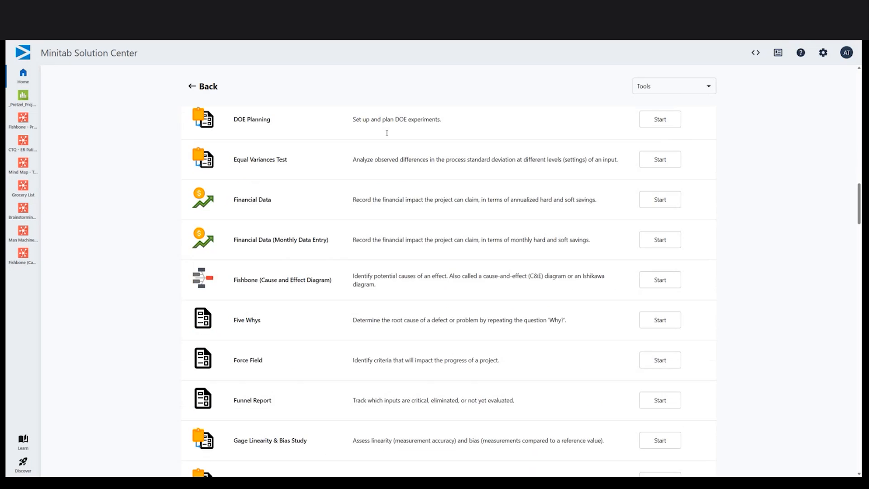
pyautogui.scroll(-12, 387, 133)
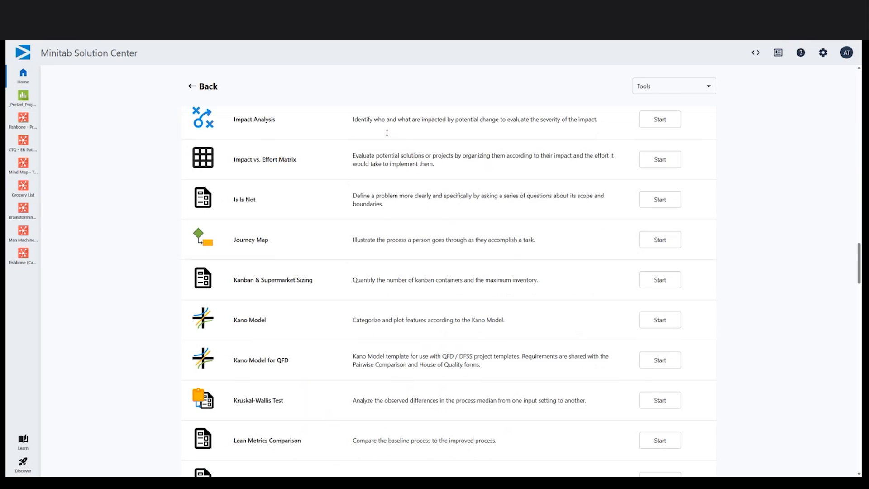
pyautogui.click(198, 86)
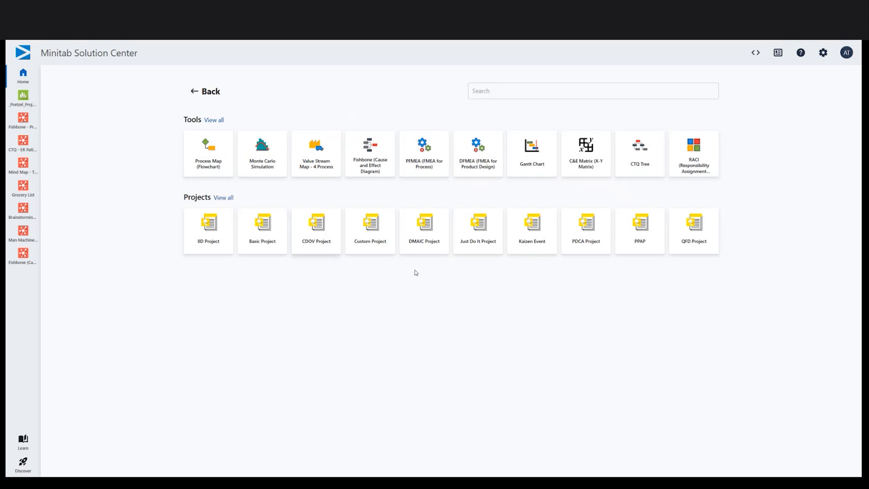
# Create a DMAIC Project and collapse the Define and Measure phases in its roadmap.
pyautogui.click(426, 252)
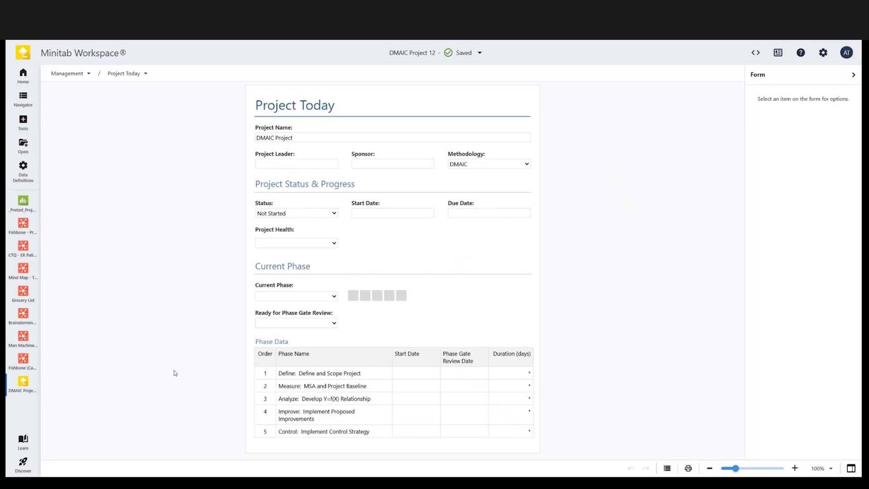
pyautogui.click(23, 97)
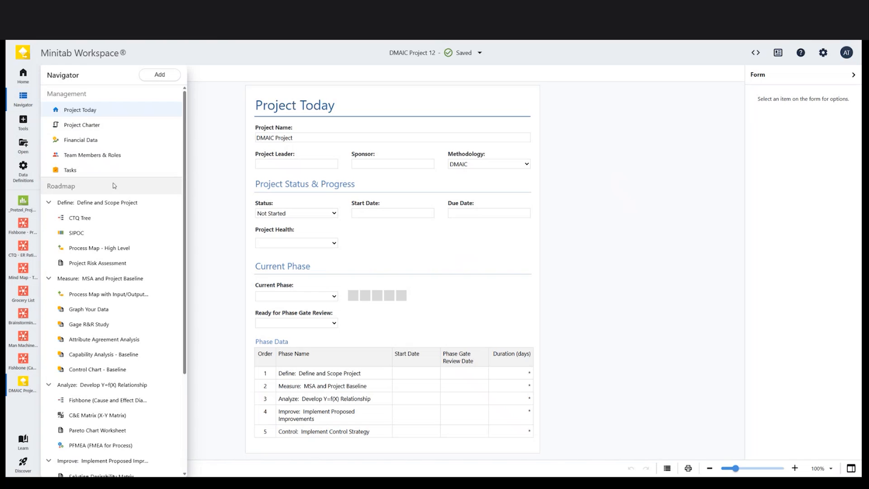
pyautogui.click(129, 205)
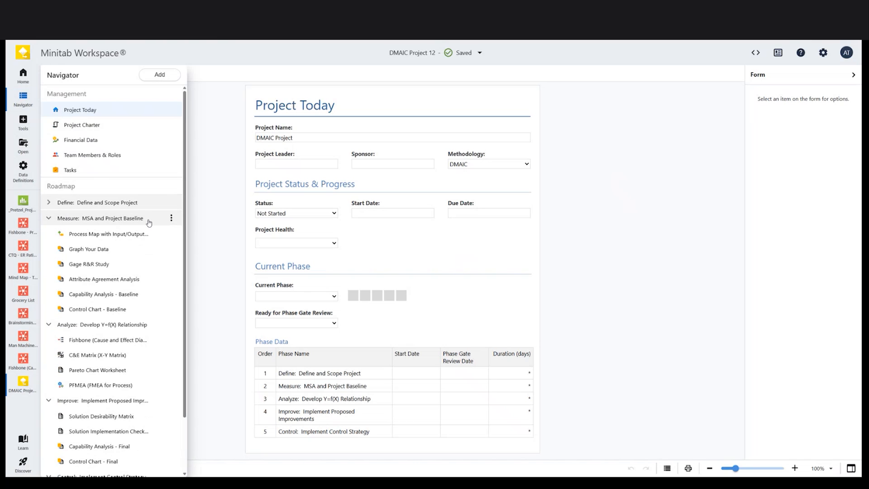
pyautogui.click(149, 221)
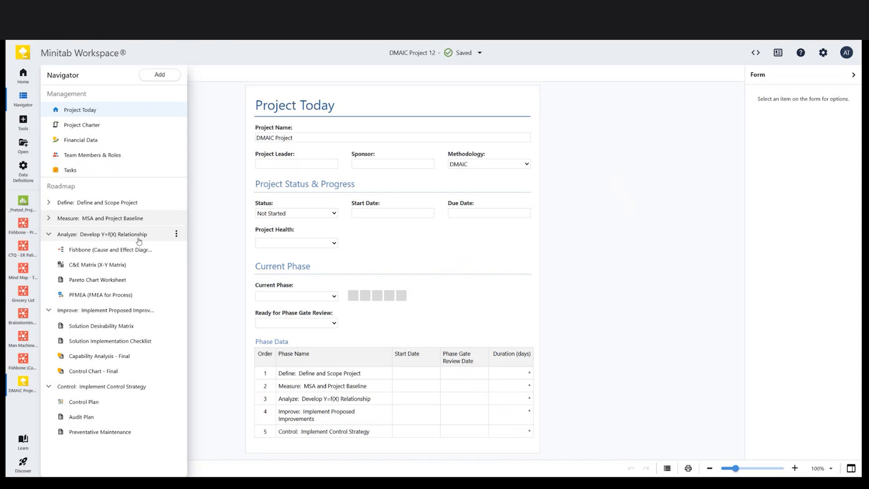
# Open the C&E Matrix (X-Y Matrix) form in the Analyze phase and bring up the tool library for adding to the roadmap.
pyautogui.click(134, 266)
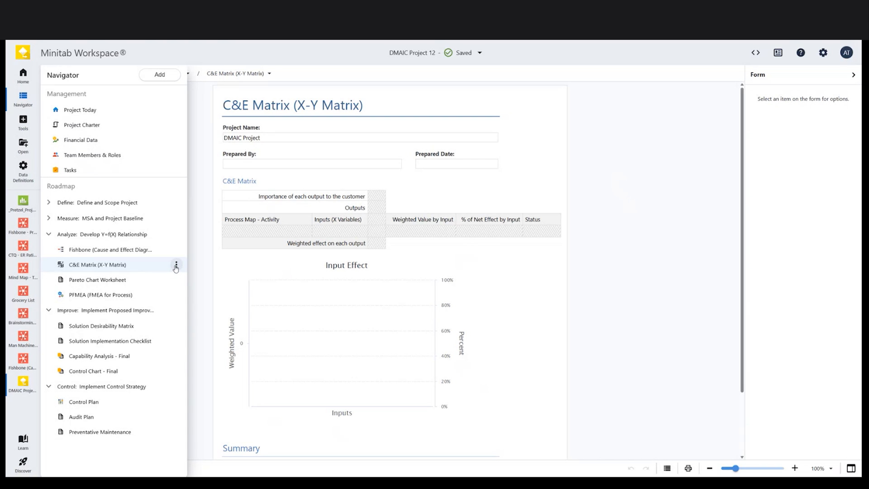
pyautogui.click(174, 78)
pyautogui.click(181, 92)
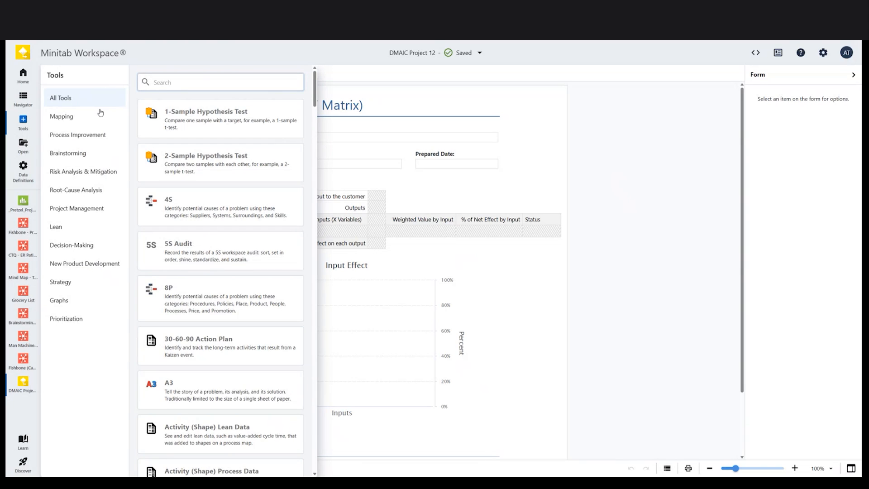
# Examine the tools offered in the library categories from Process Improvement through Graphs.
pyautogui.click(107, 133)
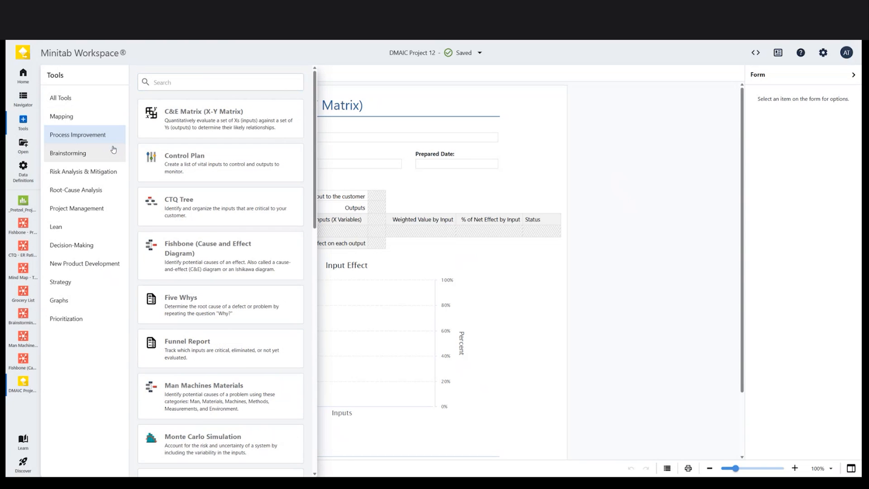
pyautogui.click(116, 169)
pyautogui.click(116, 190)
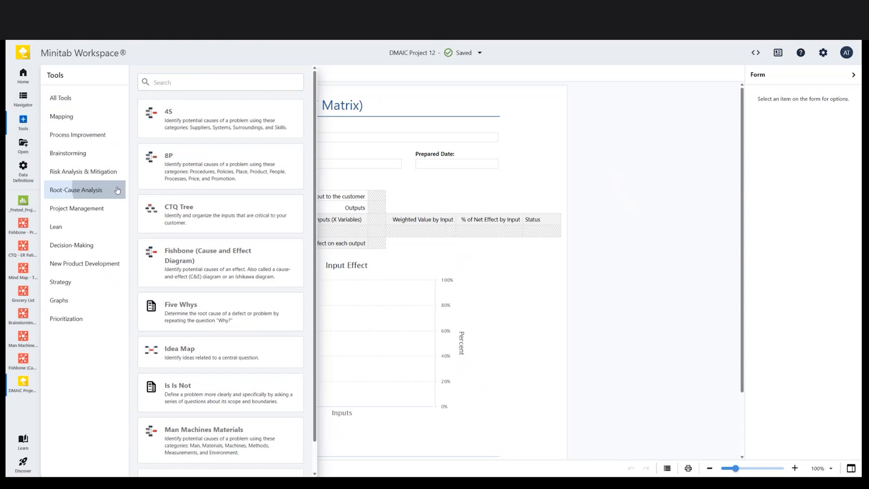
pyautogui.click(117, 209)
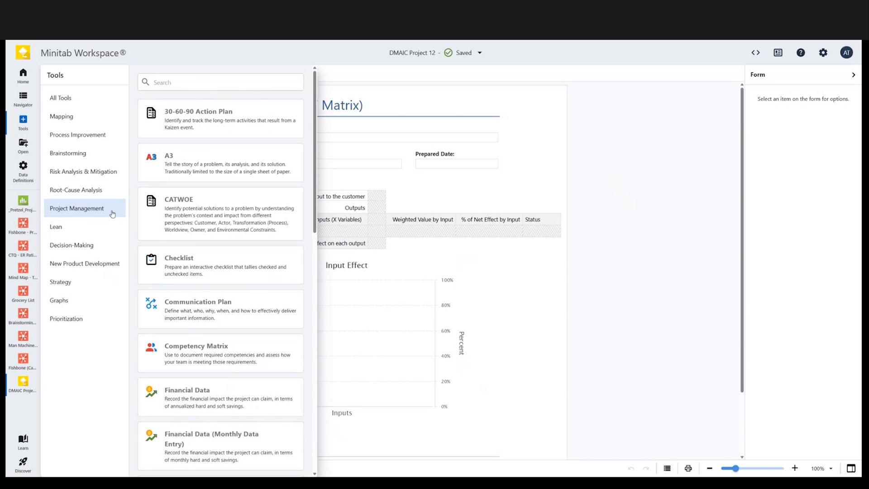
pyautogui.click(113, 225)
pyautogui.click(112, 245)
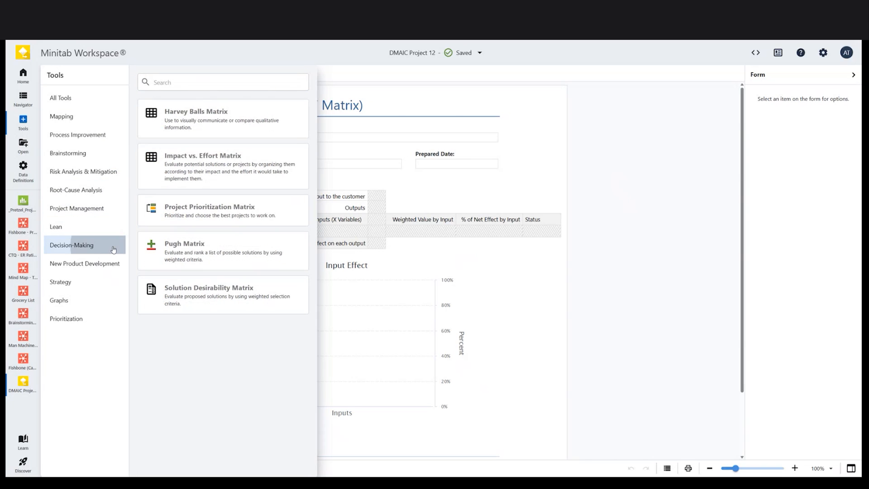
pyautogui.click(121, 267)
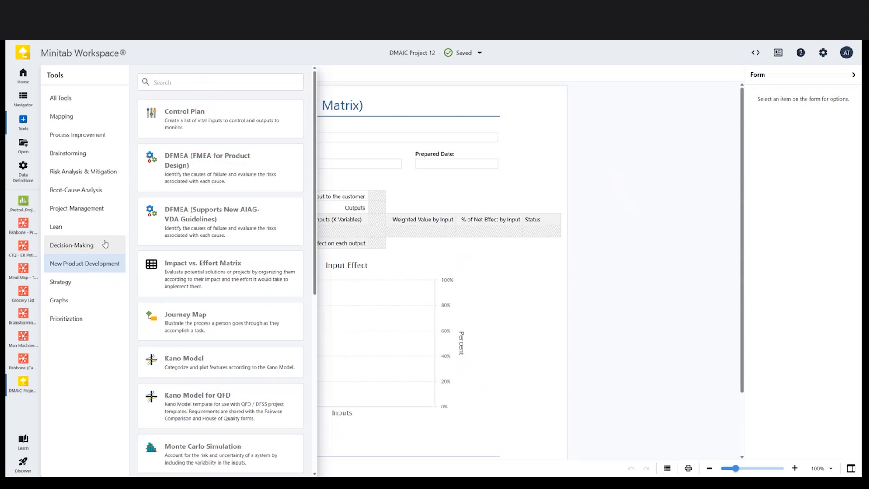
pyautogui.click(107, 280)
pyautogui.click(106, 310)
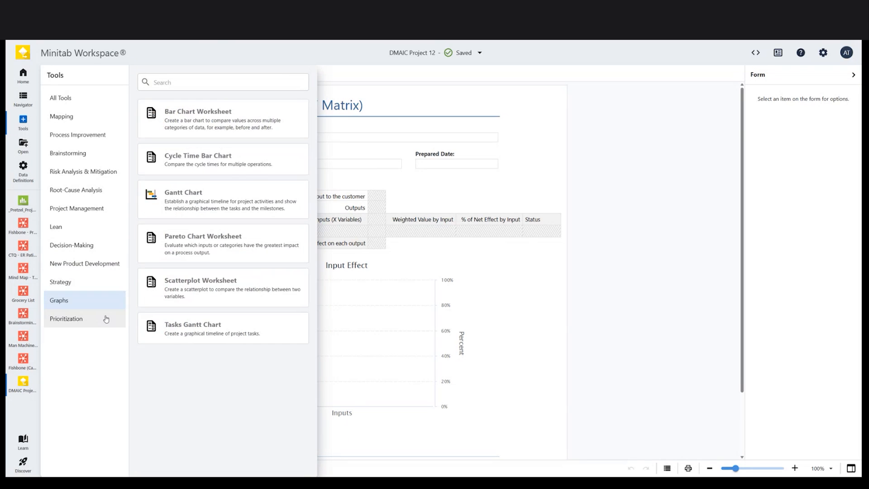
# Add a Pugh Matrix from the Prioritization tools to the Analyze phase after the C&E Matrix.
pyautogui.click(105, 320)
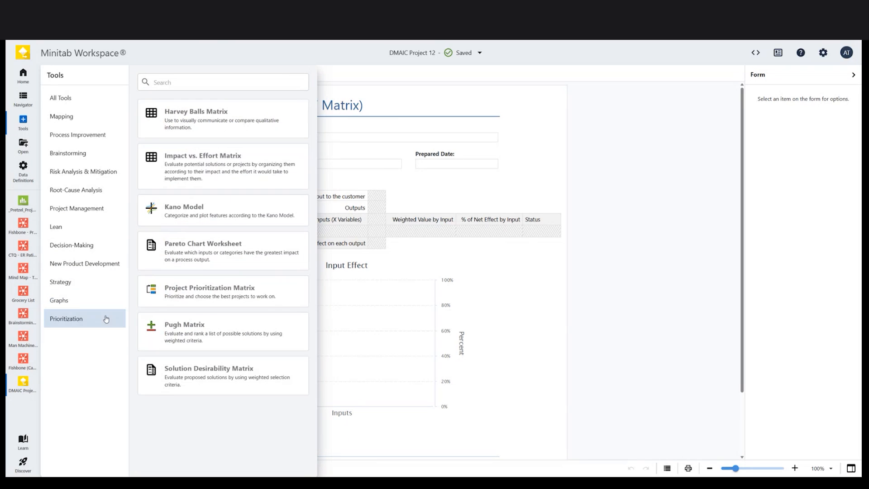
pyautogui.click(155, 323)
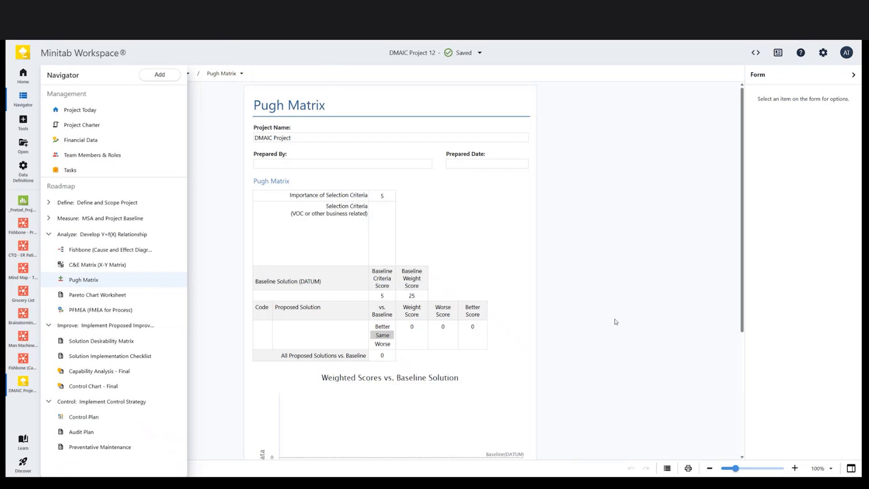